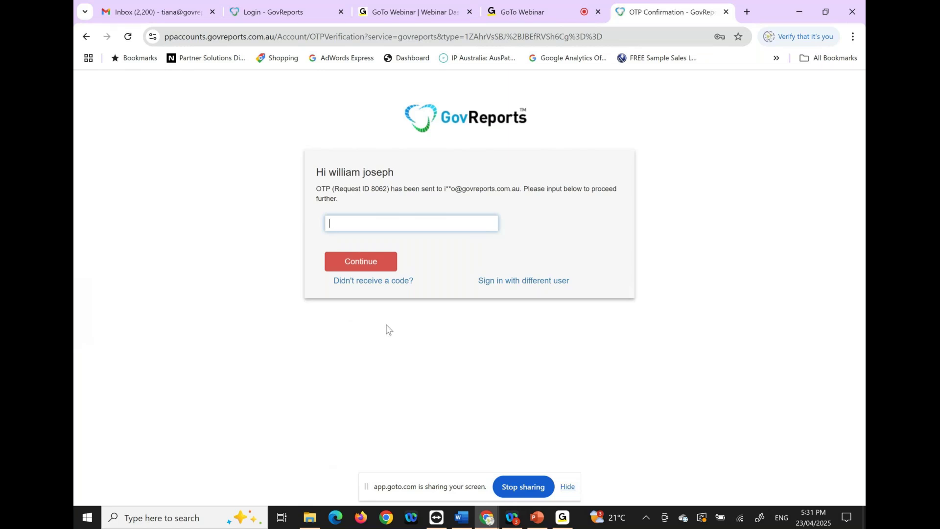
Step: Enter the emailed one-time verification code and continue signing in to the account
{"action": "left_click", "coordinate": [402, 225]}
{"action": "type", "text": "••••••"}
{"action": "left_click", "coordinate": [370, 262]}
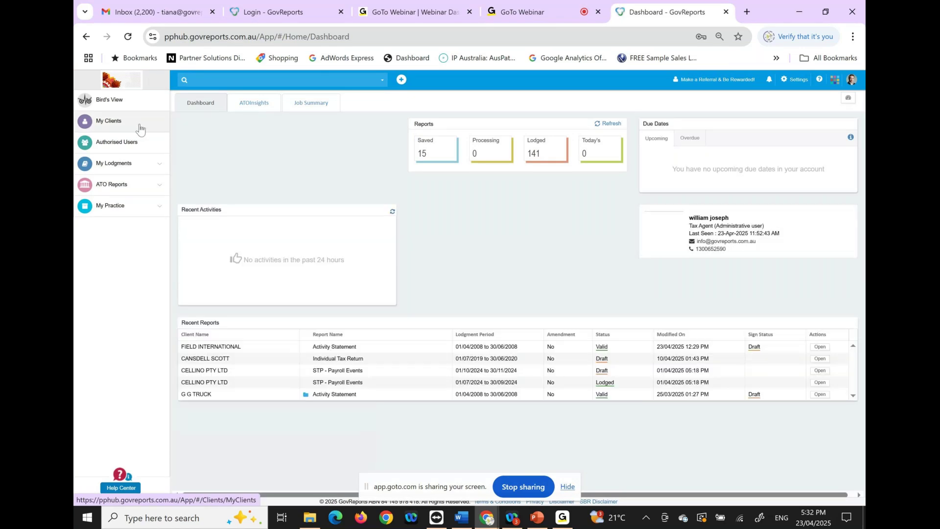
Step: Customise the dashboard widgets to include Lodgment Reports and exclude User Profile, and save the changes
{"action": "left_click", "coordinate": [140, 127]}
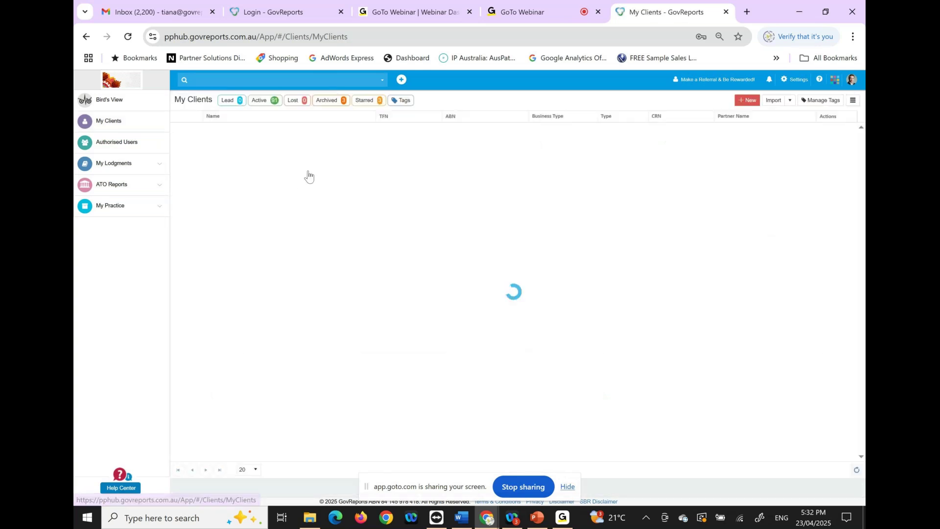
{"action": "left_click", "coordinate": [137, 103]}
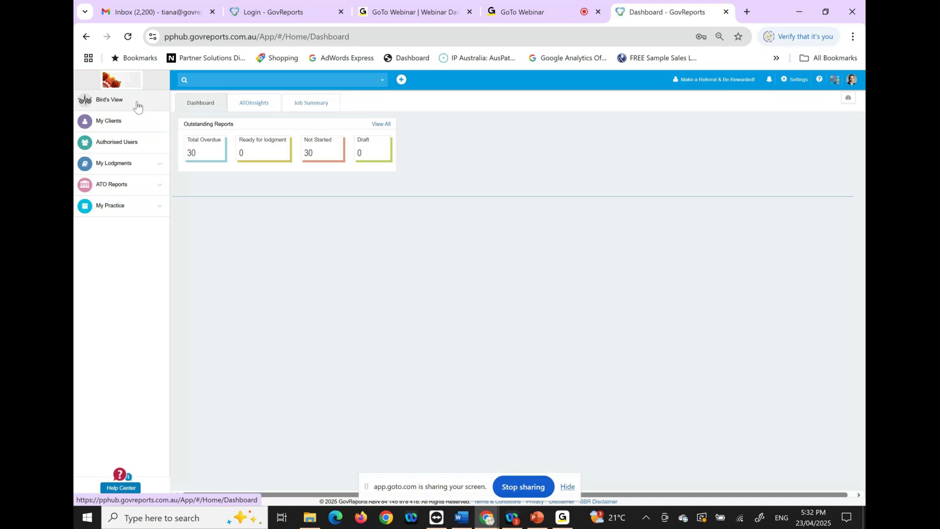
{"action": "left_click", "coordinate": [848, 99]}
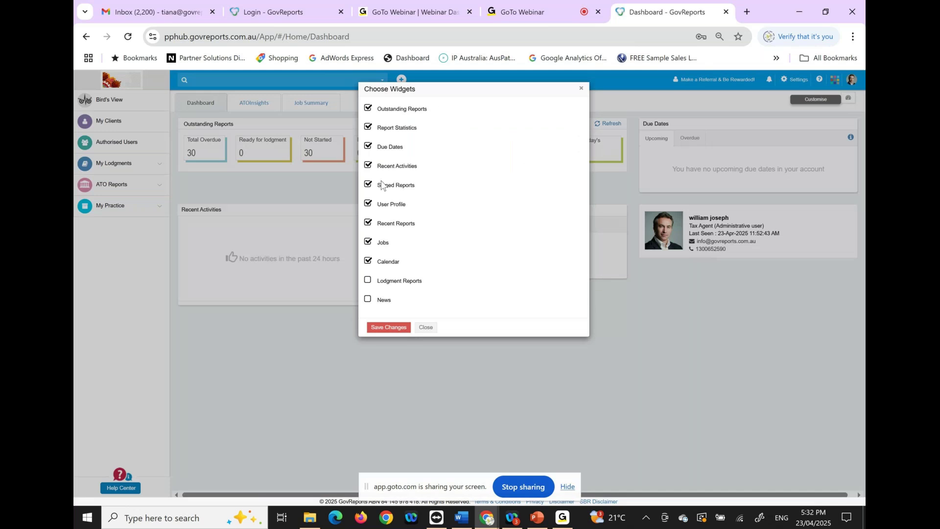
{"action": "left_click", "coordinate": [369, 282]}
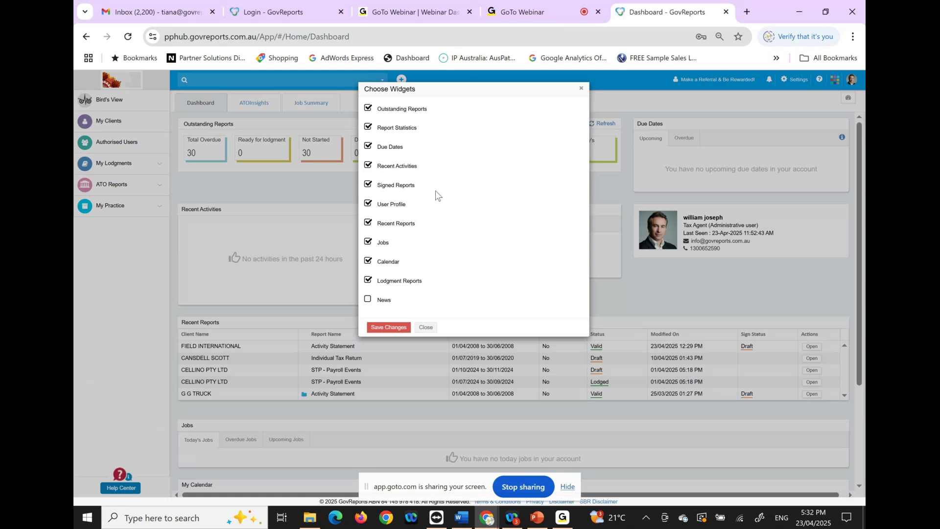
{"action": "left_click", "coordinate": [369, 203]}
{"action": "left_click", "coordinate": [382, 328]}
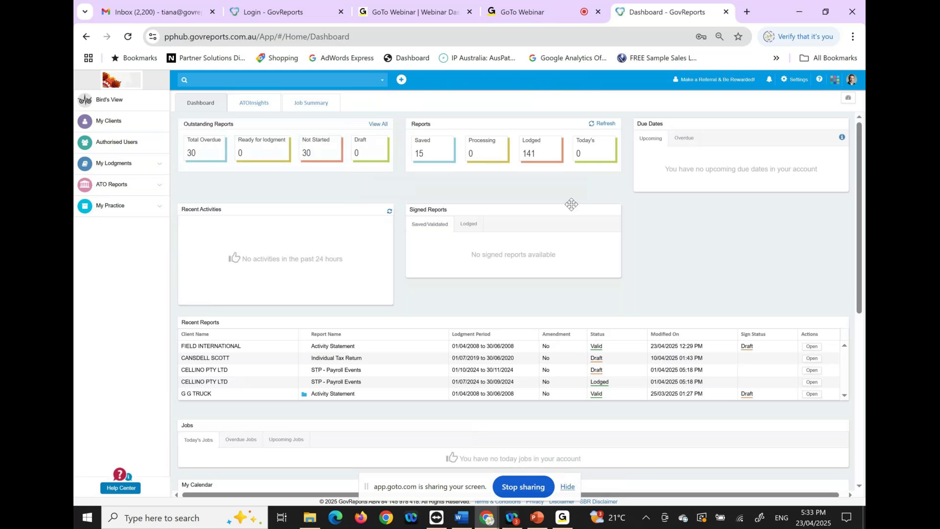
Step: Rearrange the dashboard so Signed Reports sits beside Reports in the first row and Due Dates sits directly below Reports
{"action": "left_click_drag", "start_coordinate": [579, 223], "coordinate": [637, 208]}
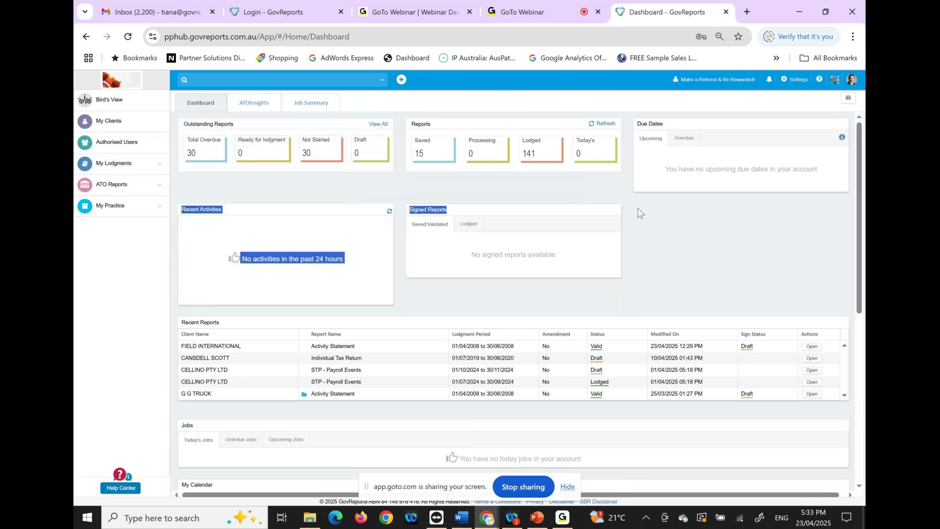
{"action": "left_click_drag", "start_coordinate": [571, 209], "coordinate": [781, 119]}
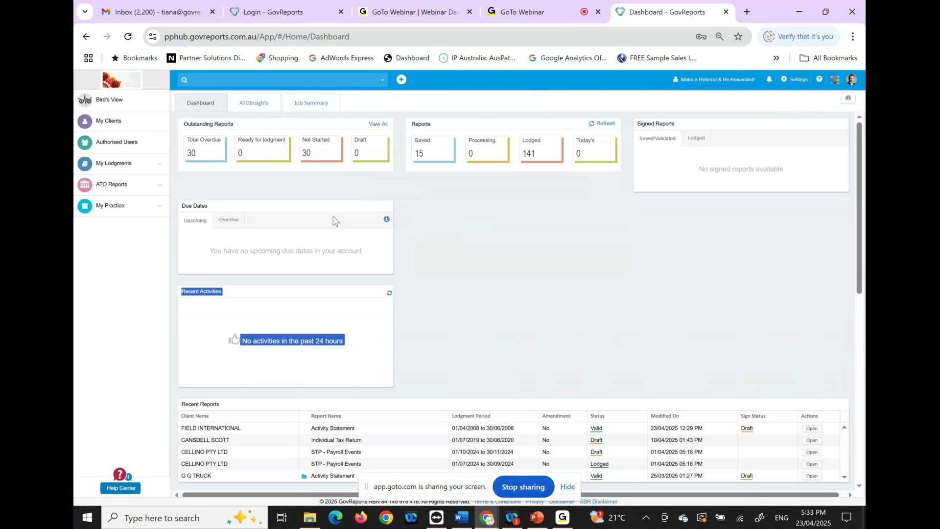
{"action": "left_click_drag", "start_coordinate": [334, 207], "coordinate": [587, 225]}
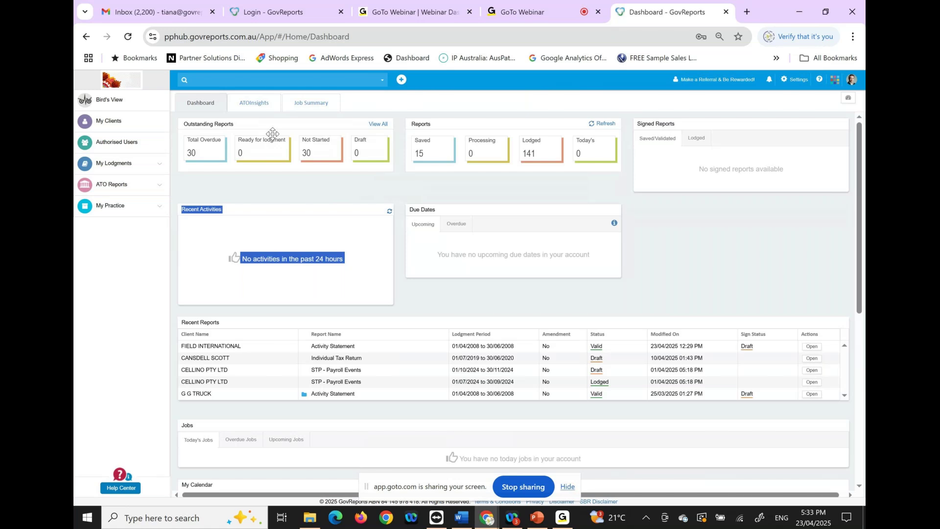
Step: From the full Outstanding Reports list, set the sync frequency for outstanding reports to Weekly and submit it
{"action": "left_click", "coordinate": [376, 128]}
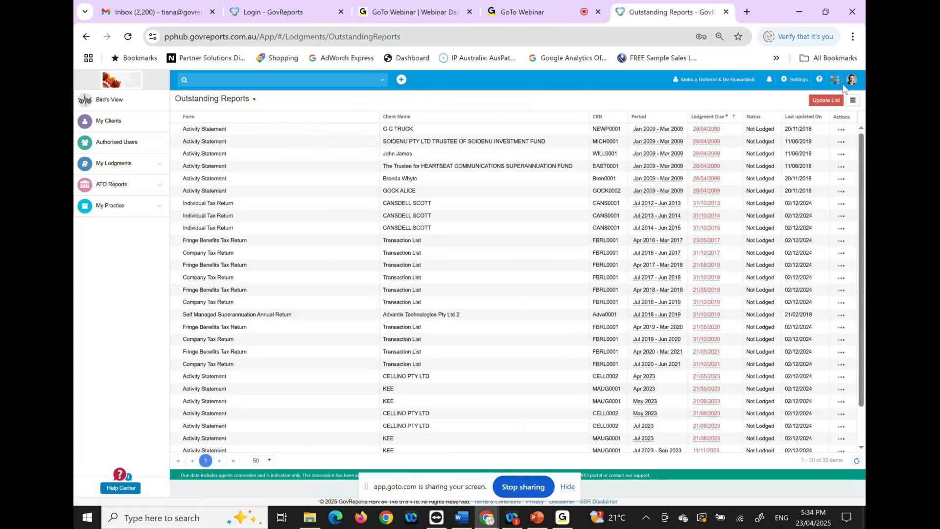
{"action": "left_click", "coordinate": [852, 99]}
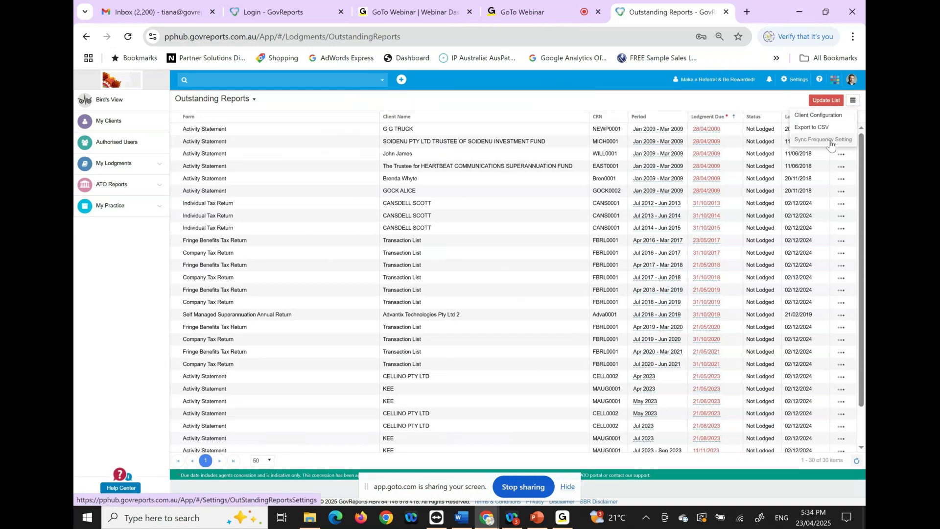
{"action": "left_click", "coordinate": [831, 142]}
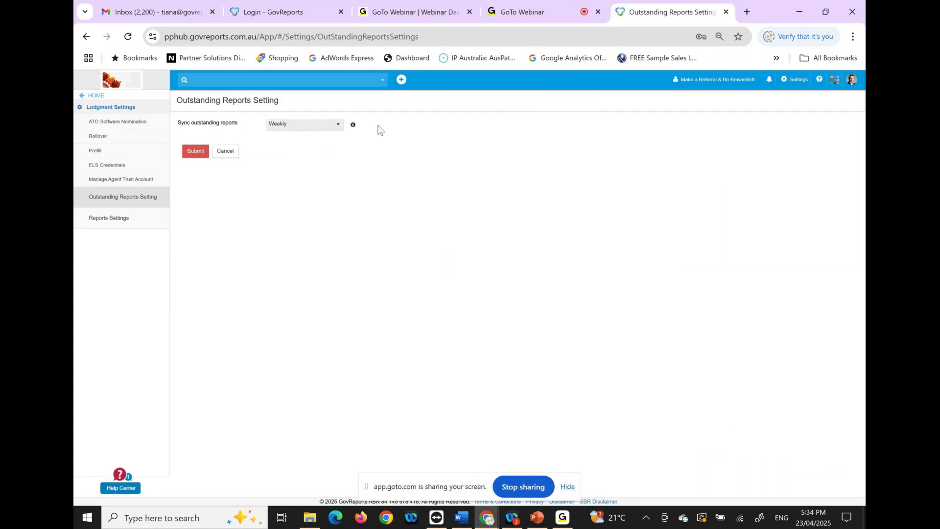
{"action": "left_click", "coordinate": [339, 128]}
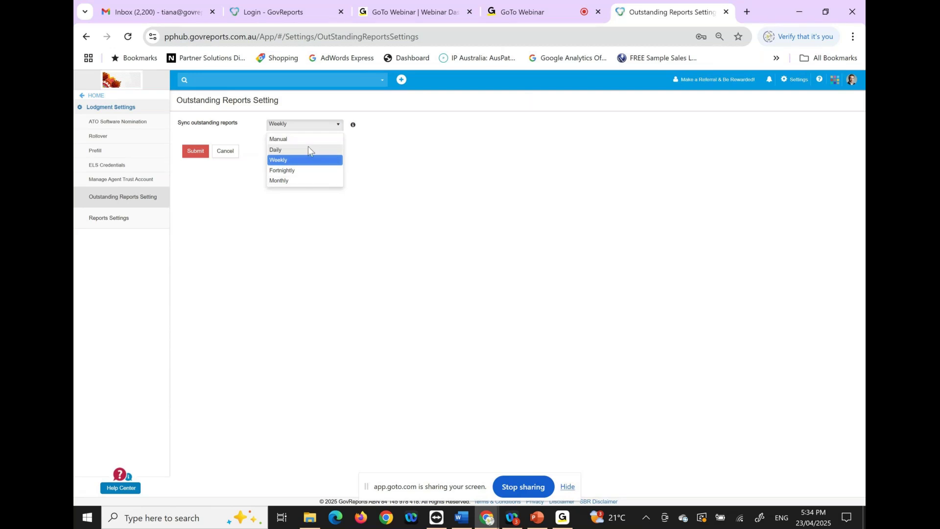
{"action": "left_click", "coordinate": [285, 163]}
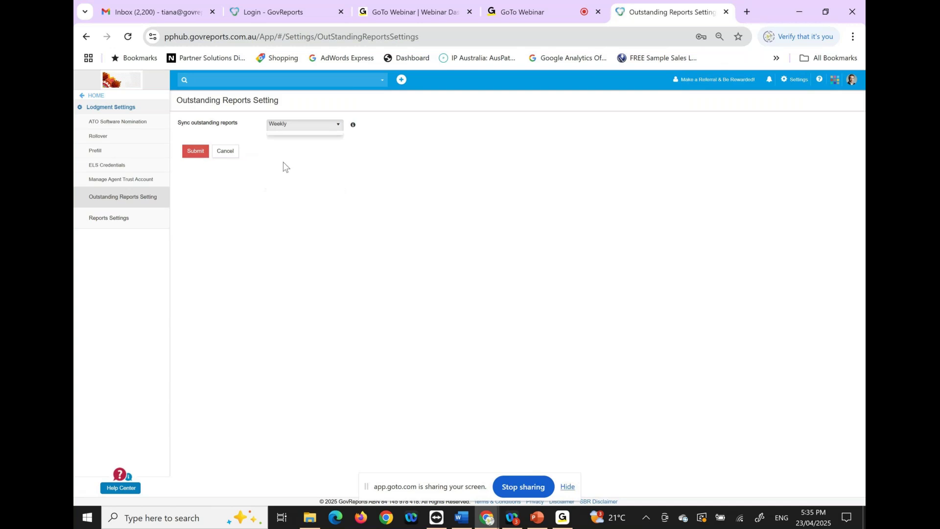
{"action": "left_click", "coordinate": [195, 154]}
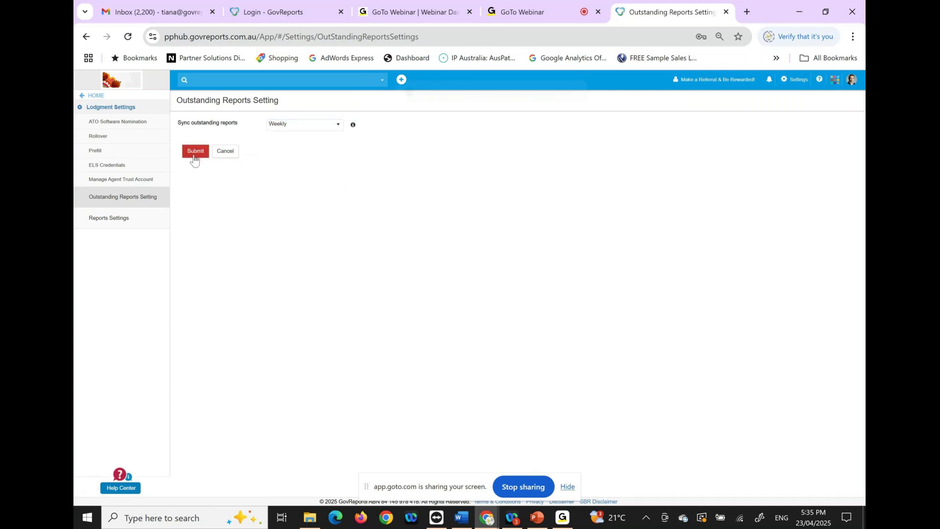
Step: Return to the ATO Outstanding Reports list and open its Client Configuration
{"action": "left_click", "coordinate": [99, 96]}
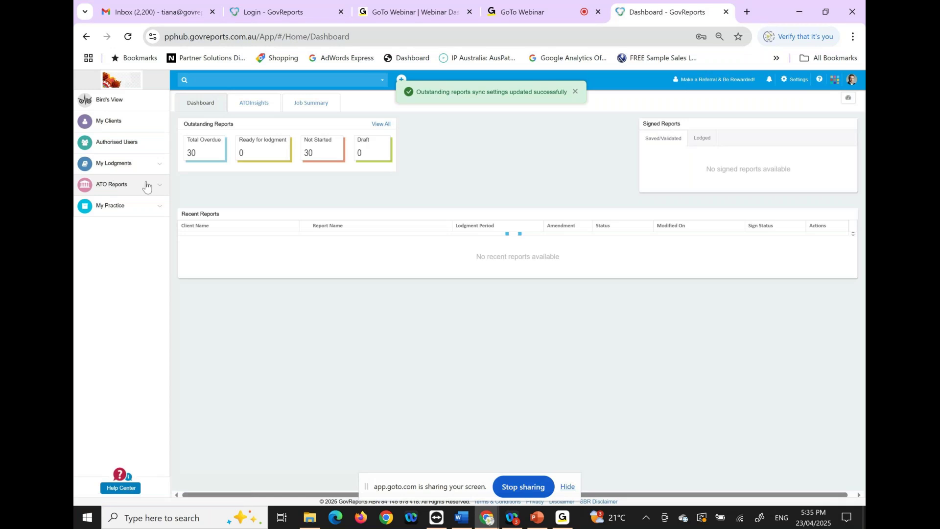
{"action": "left_click", "coordinate": [142, 187]}
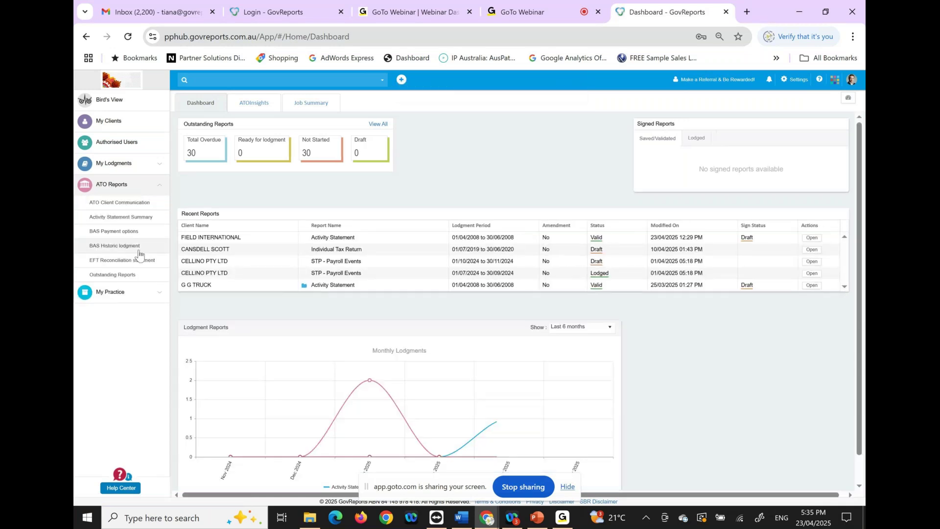
{"action": "left_click", "coordinate": [135, 275]}
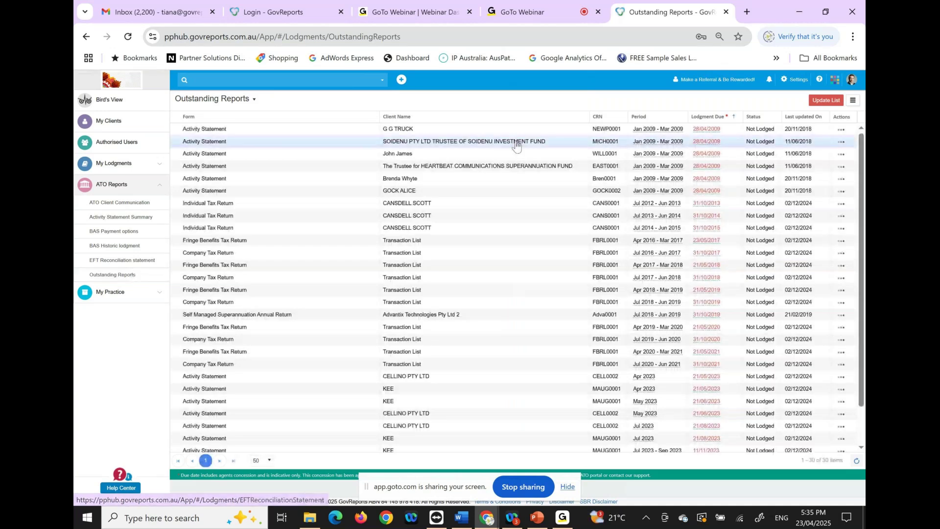
{"action": "left_click", "coordinate": [853, 102]}
{"action": "left_click", "coordinate": [835, 123]}
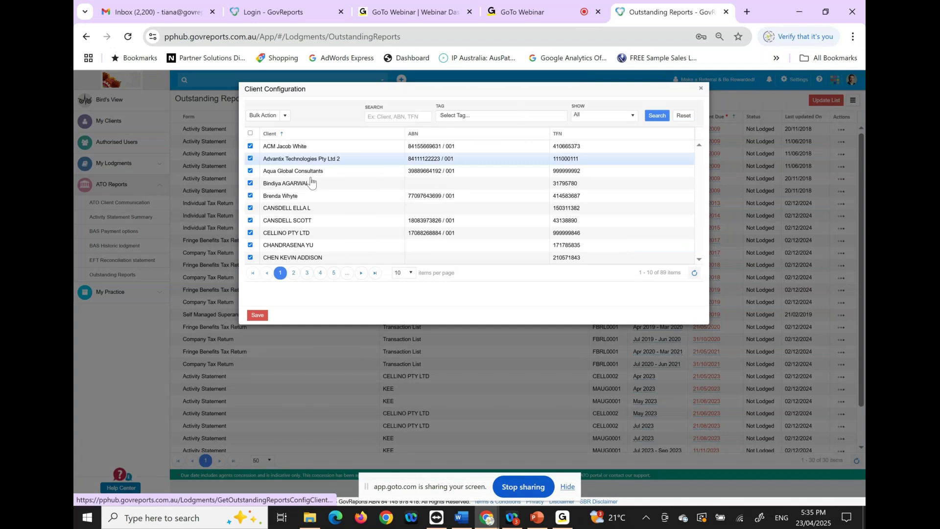
Step: Set the client list in Client Configuration to show 100 items per page
{"action": "left_click", "coordinate": [287, 118]}
{"action": "left_click", "coordinate": [287, 118]}
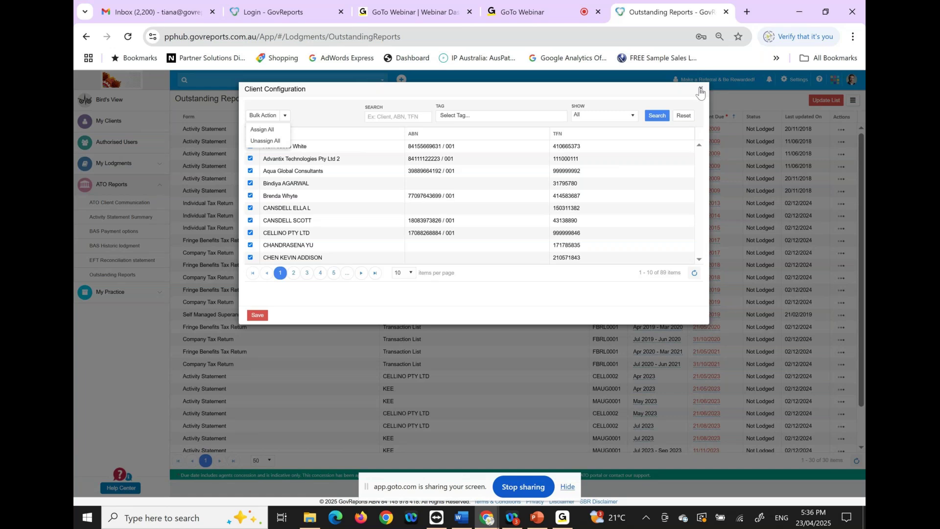
{"action": "left_click", "coordinate": [414, 276]}
{"action": "left_click", "coordinate": [400, 318]}
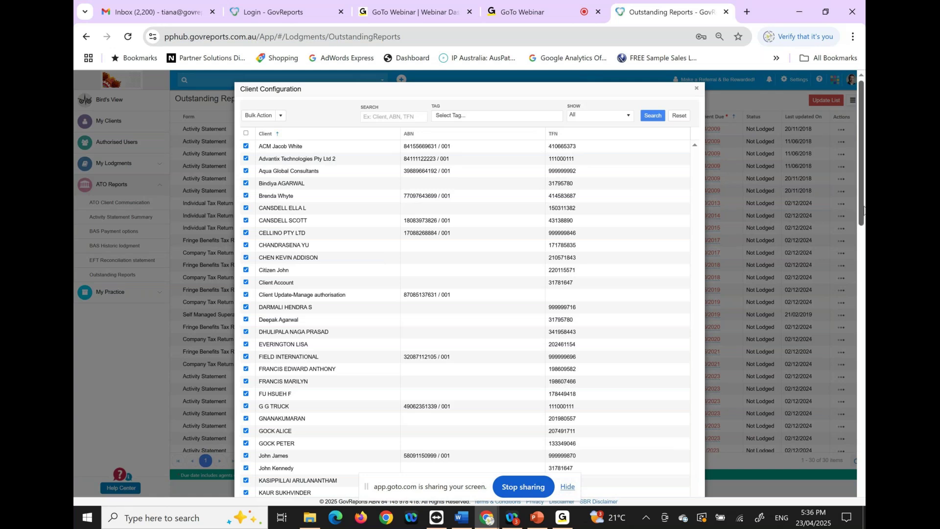
Step: Unassign all clients from outstanding reports with the bulk action and confirm it
{"action": "left_click_drag", "start_coordinate": [864, 210], "coordinate": [865, 166]}
{"action": "left_click", "coordinate": [280, 118]}
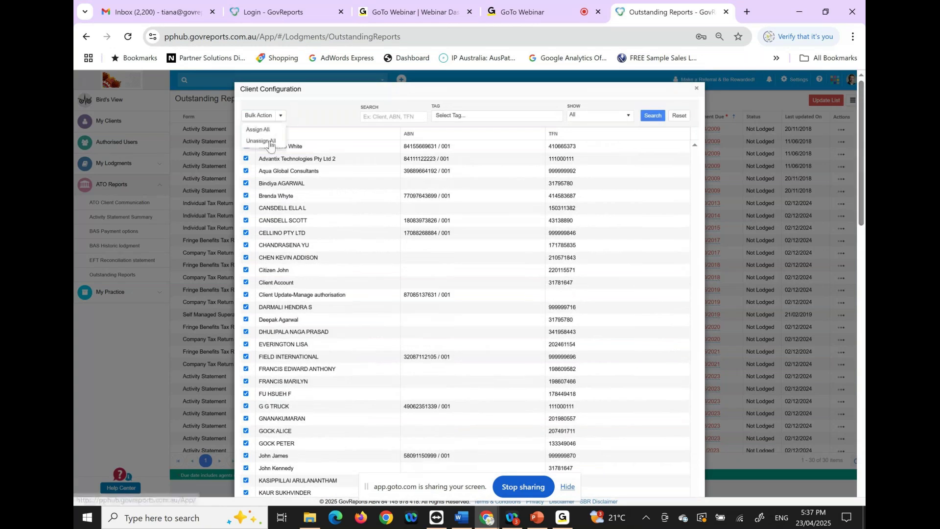
{"action": "left_click", "coordinate": [270, 142]}
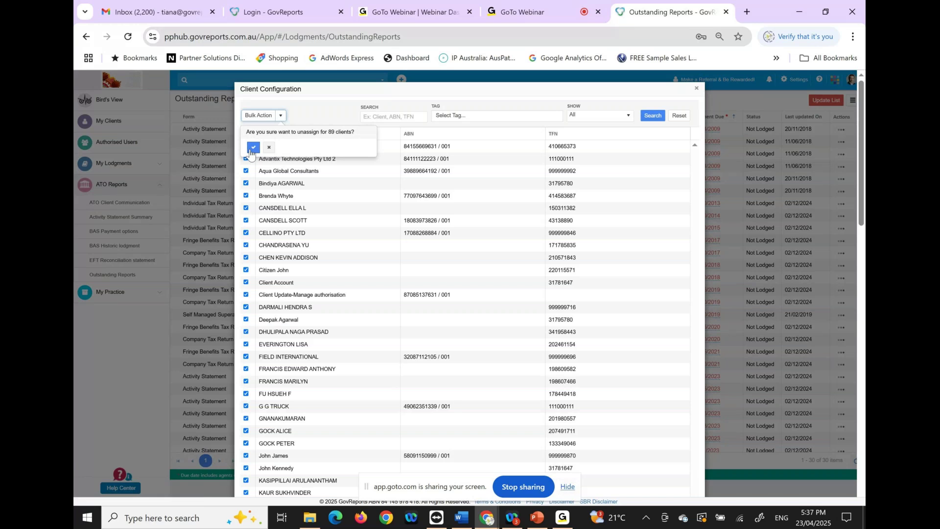
{"action": "left_click", "coordinate": [252, 148]}
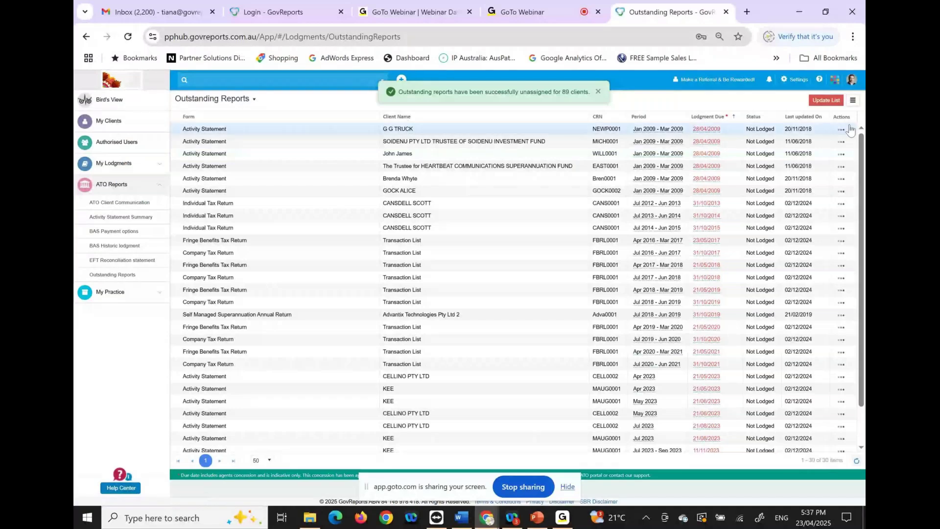
Step: Reopen Client Configuration, assign only the first four, the sixth and the seventh listed clients, and save the configuration
{"action": "left_click", "coordinate": [853, 99]}
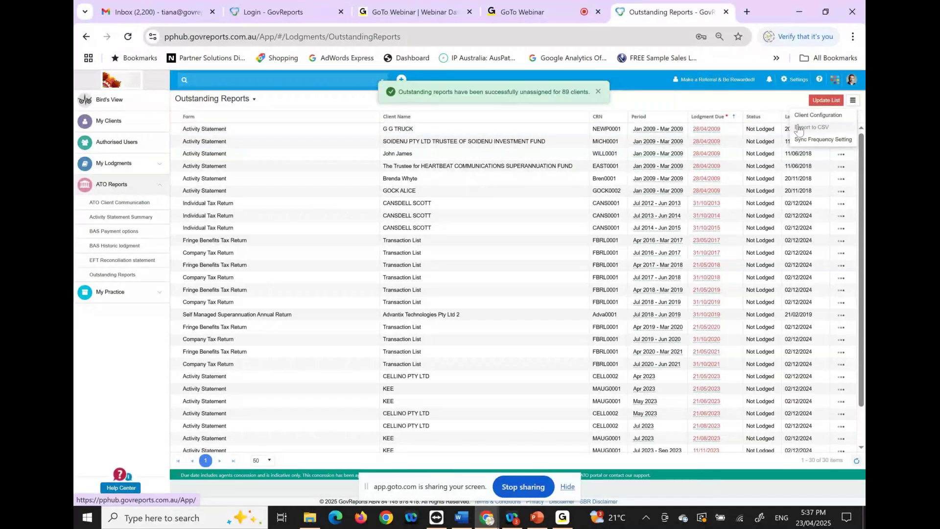
{"action": "left_click", "coordinate": [799, 128]}
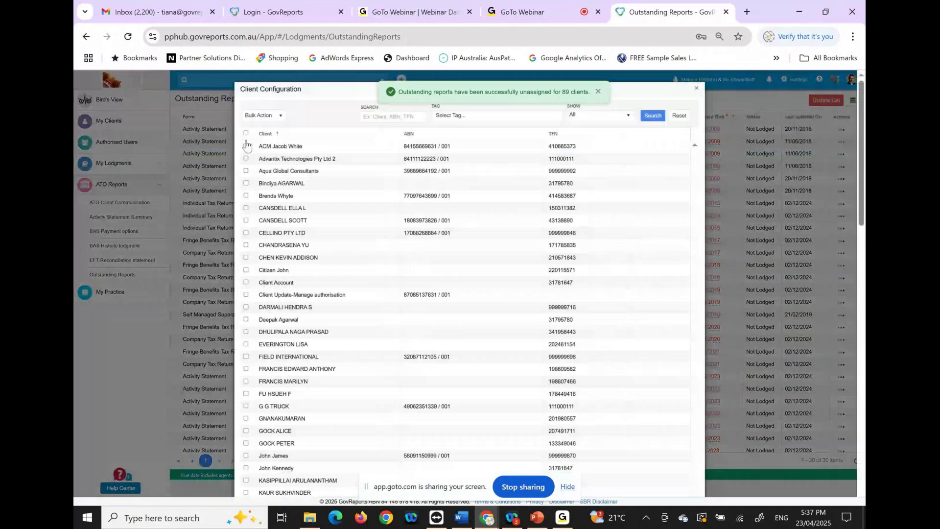
{"action": "left_click", "coordinate": [246, 147]}
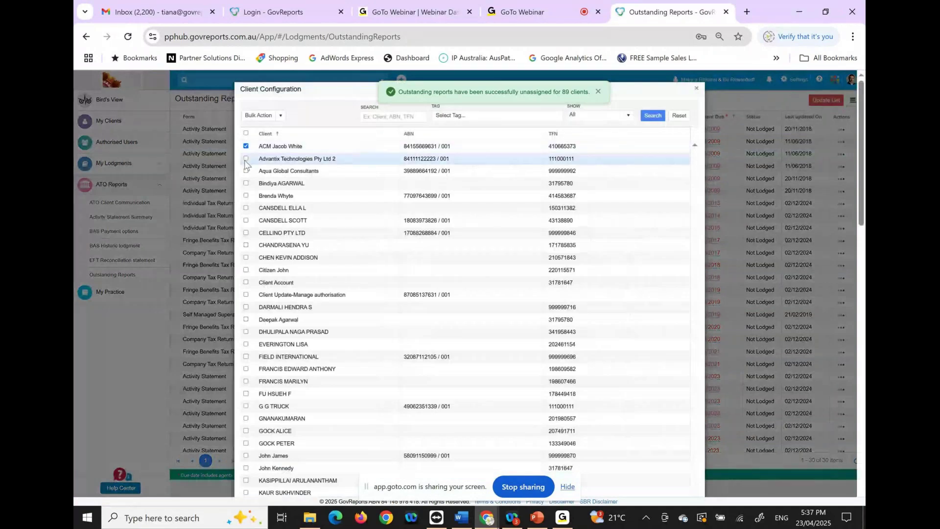
{"action": "left_click", "coordinate": [246, 159]}
{"action": "left_click", "coordinate": [246, 171]}
{"action": "left_click", "coordinate": [246, 183]}
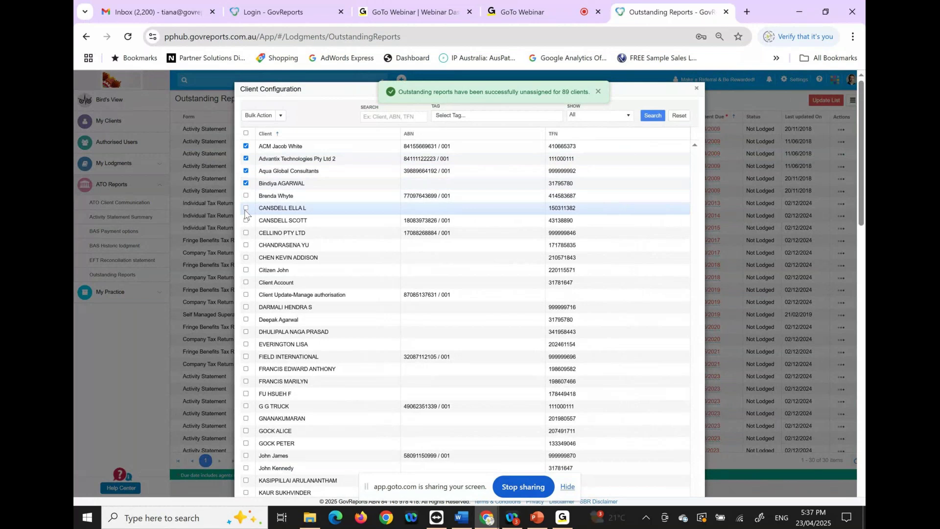
{"action": "left_click", "coordinate": [246, 208]}
{"action": "left_click", "coordinate": [246, 220]}
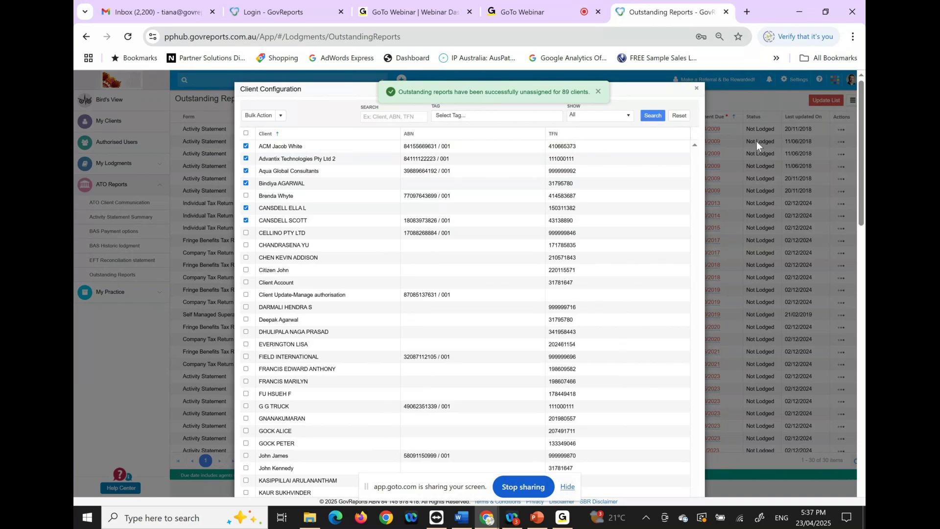
{"action": "left_click_drag", "start_coordinate": [863, 164], "coordinate": [859, 464]}
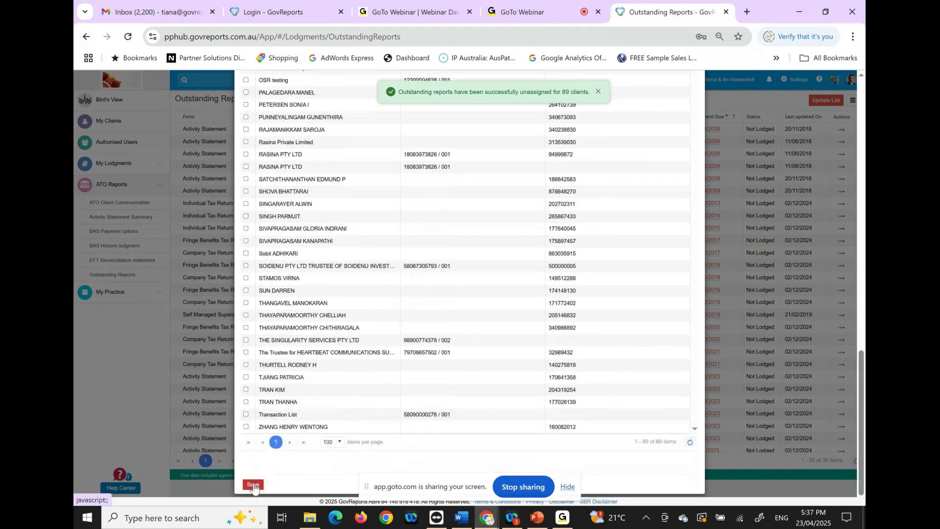
{"action": "left_click", "coordinate": [253, 485]}
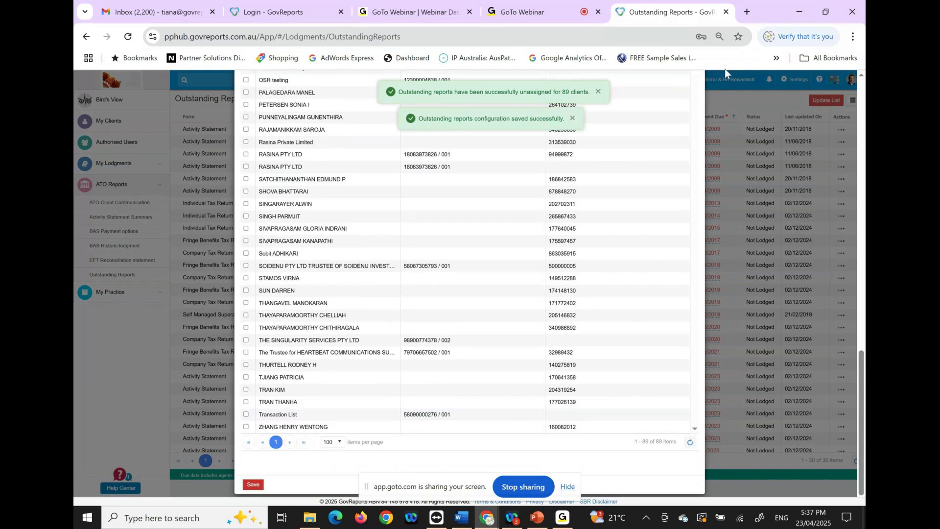
Step: Dismiss the notifications, check the assigned clients at the start of the list, and close Client Configuration
{"action": "left_click", "coordinate": [599, 91]}
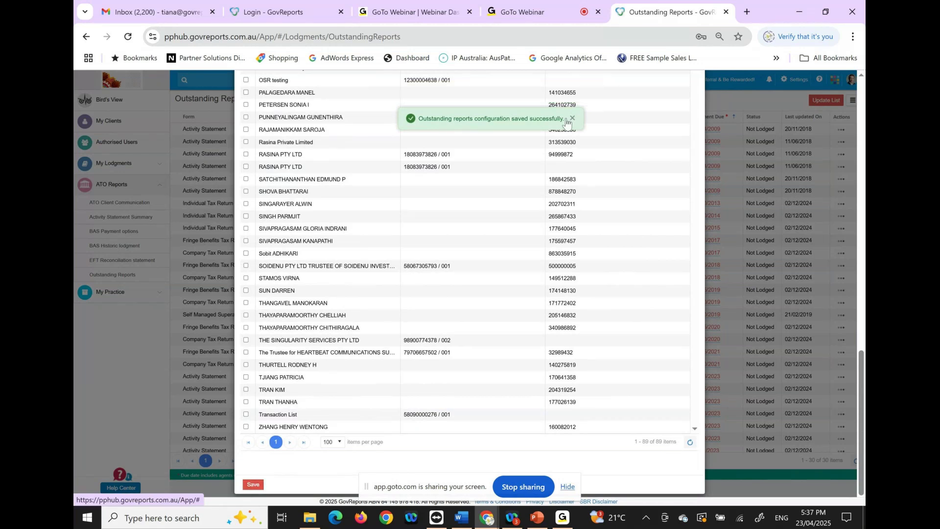
{"action": "left_click", "coordinate": [571, 119]}
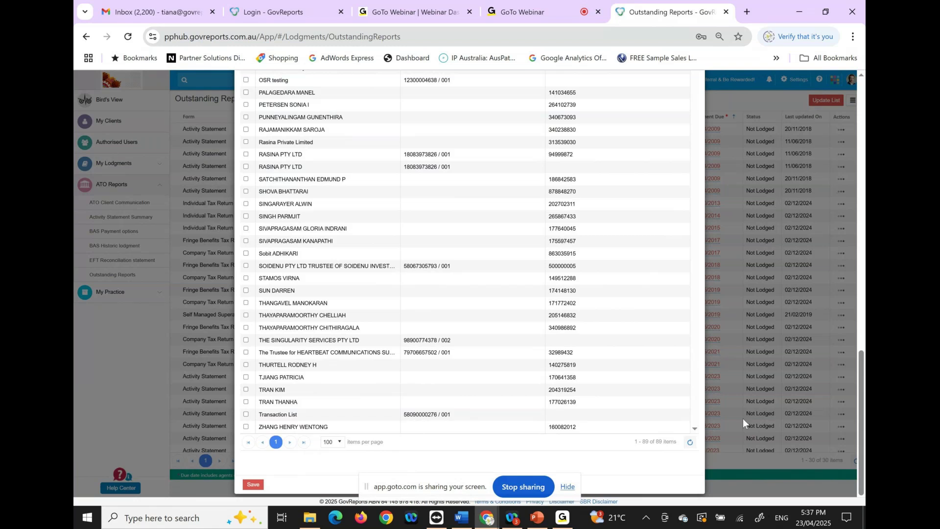
{"action": "left_click_drag", "start_coordinate": [864, 377], "coordinate": [863, 107]}
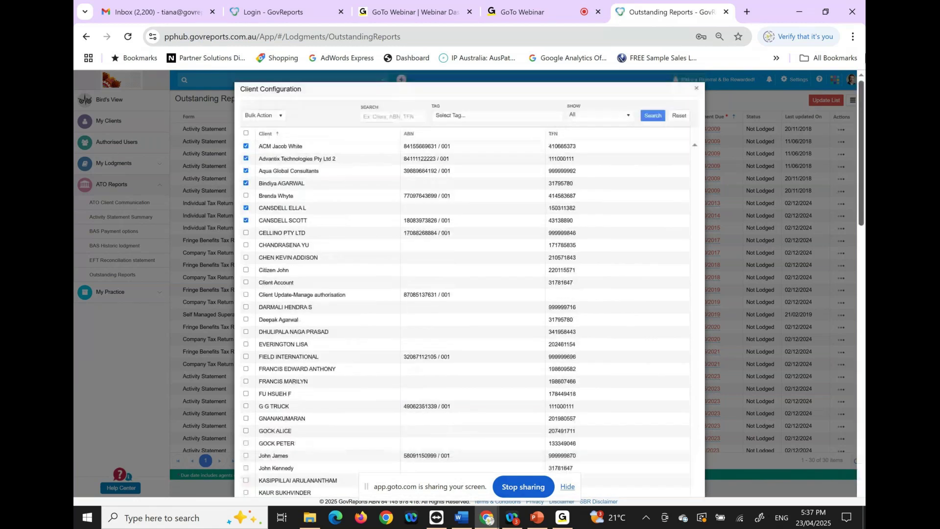
{"action": "left_click", "coordinate": [698, 88]}
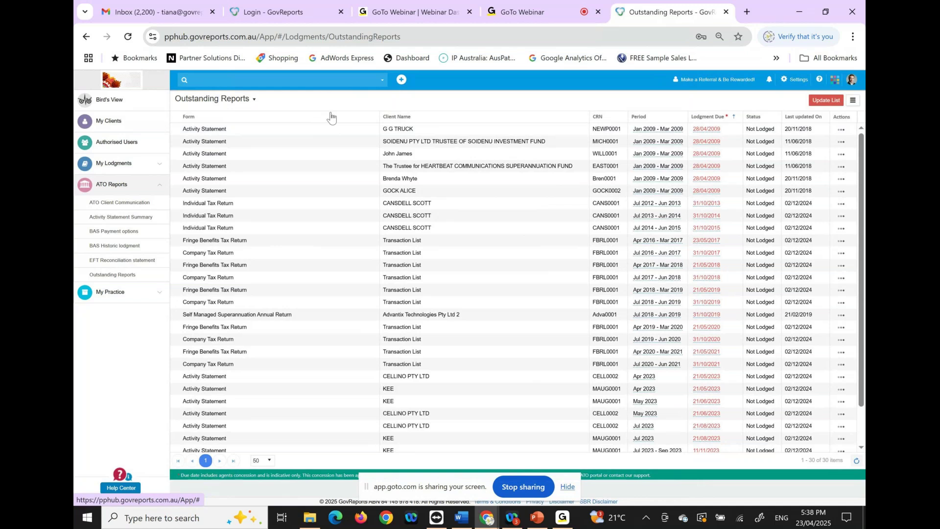
Step: Check the outstanding reports list options and sort the list by form, by client name, and finally by lodgment due date
{"action": "left_click", "coordinate": [852, 101]}
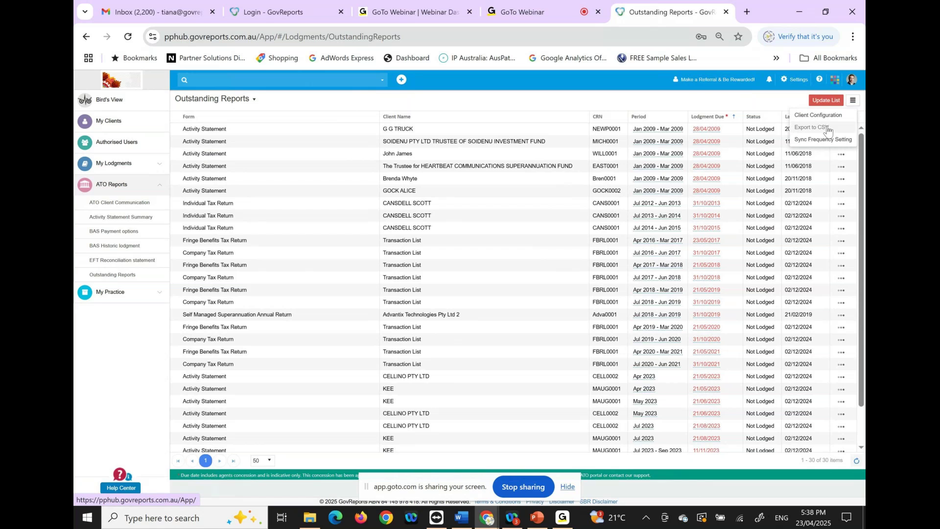
{"action": "left_click", "coordinate": [272, 119]}
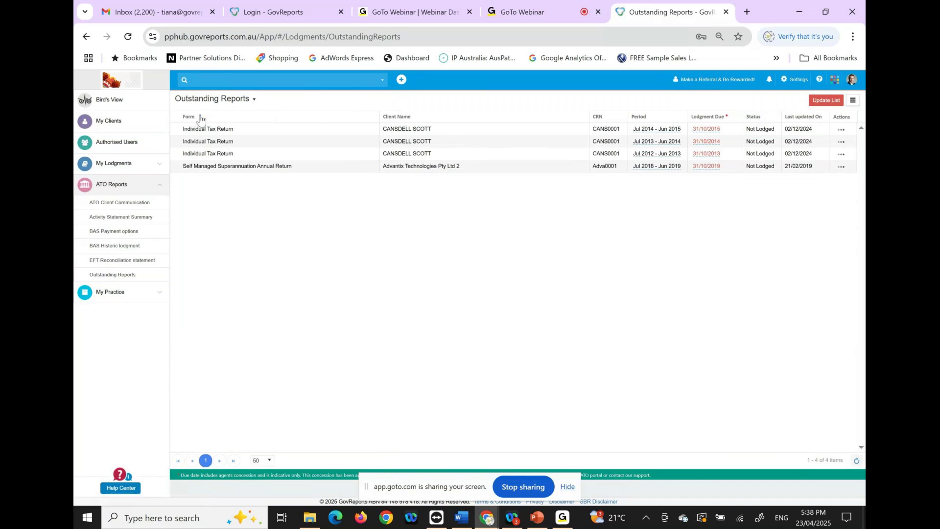
{"action": "left_click", "coordinate": [413, 118]}
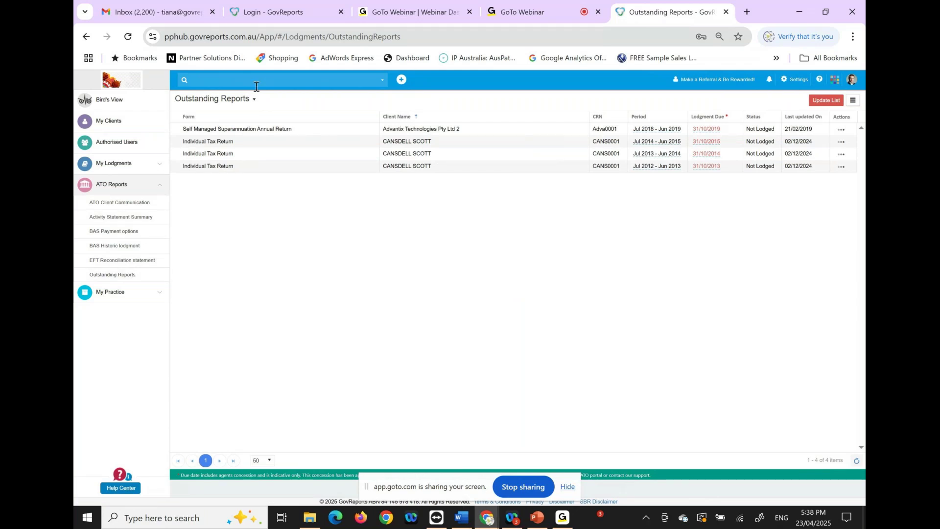
{"action": "left_click", "coordinate": [716, 121]}
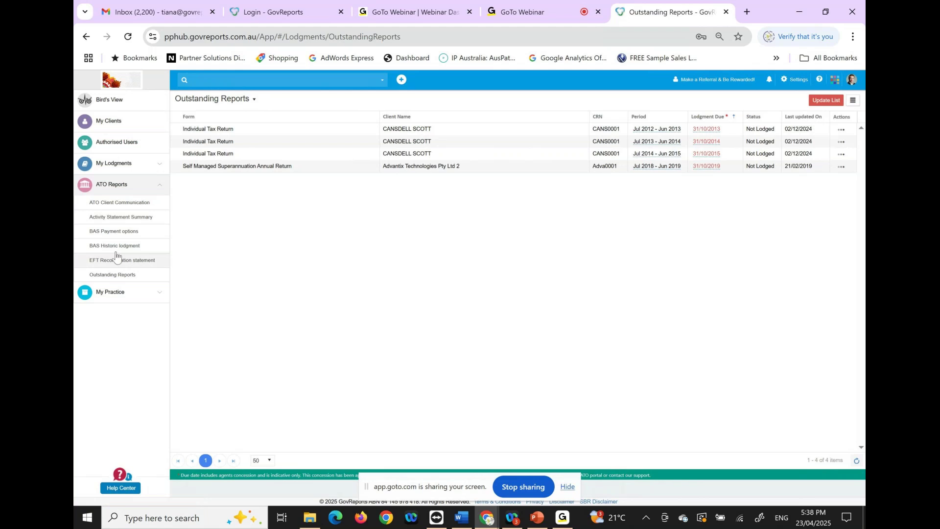
Step: Open the ATO Client Communication records, preview the e-mail for the first record, and close it without sending
{"action": "left_click", "coordinate": [140, 205]}
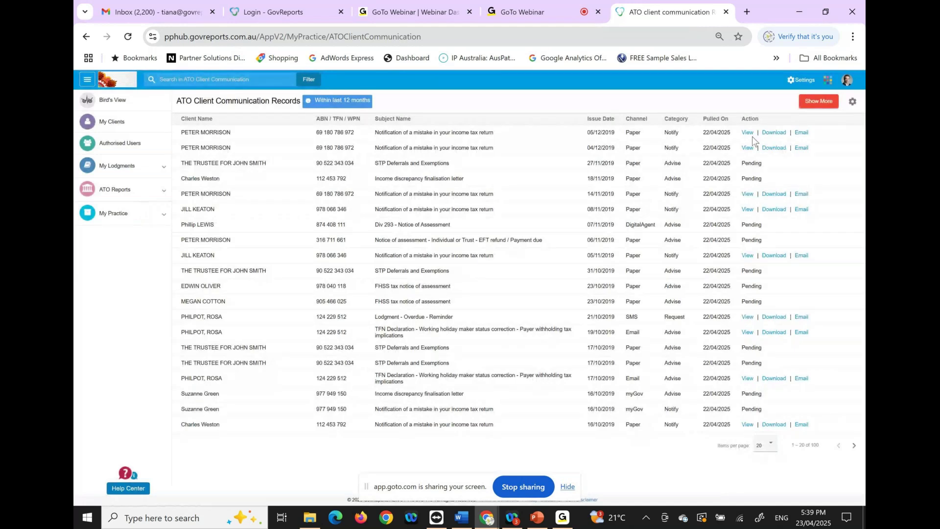
{"action": "left_click", "coordinate": [802, 133]}
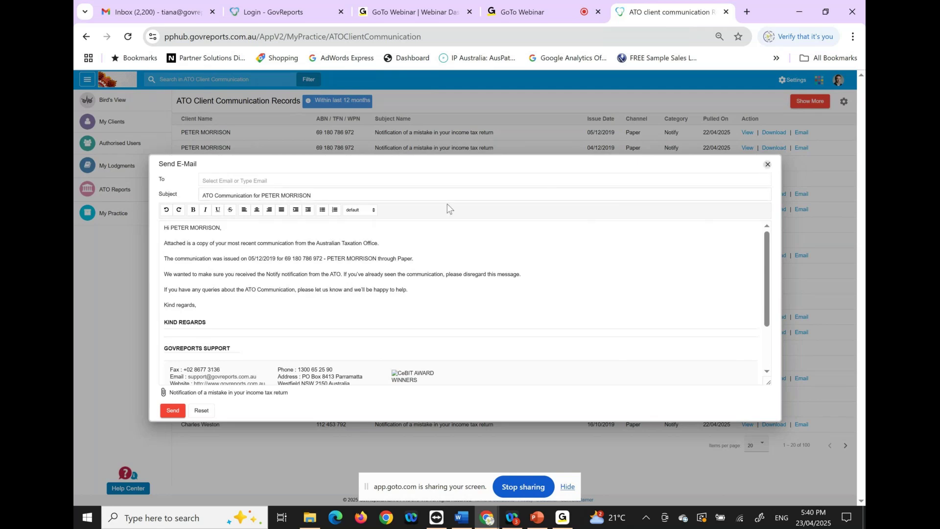
{"action": "left_click", "coordinate": [256, 180]}
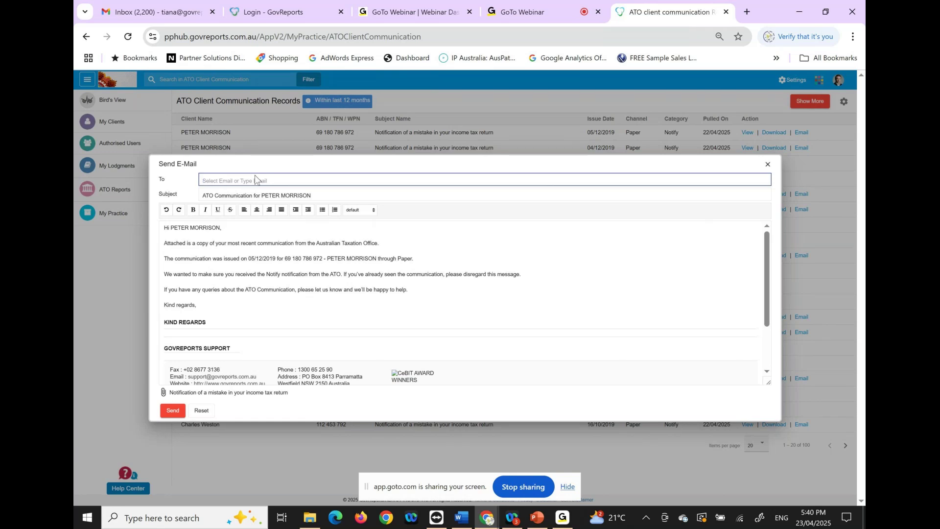
{"action": "left_click", "coordinate": [767, 167]}
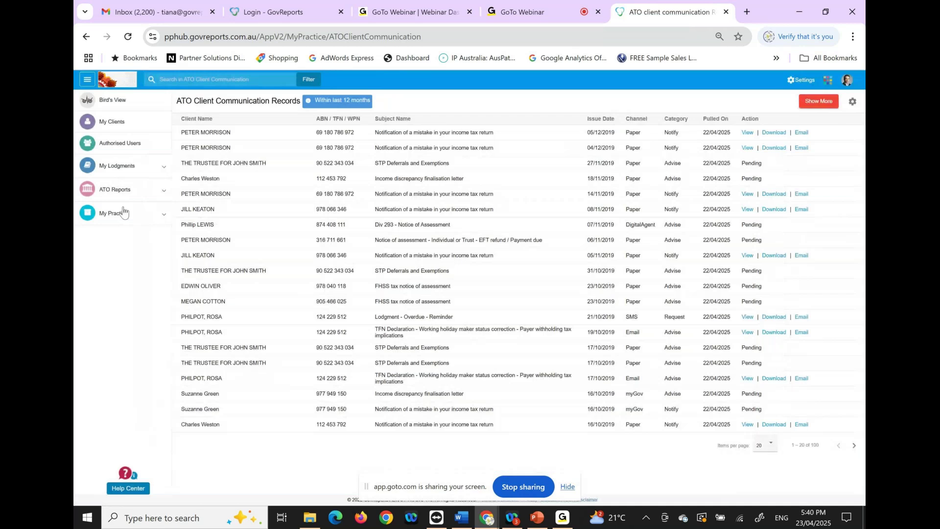
Step: Look over the available ATO reports, open My Clients, and examine its advanced search criteria
{"action": "left_click", "coordinate": [162, 191]}
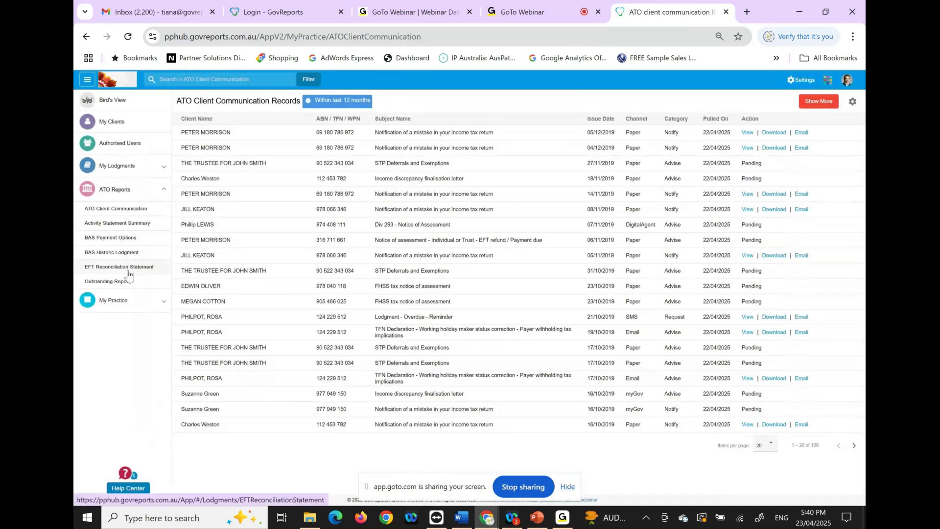
{"action": "left_click", "coordinate": [124, 127]}
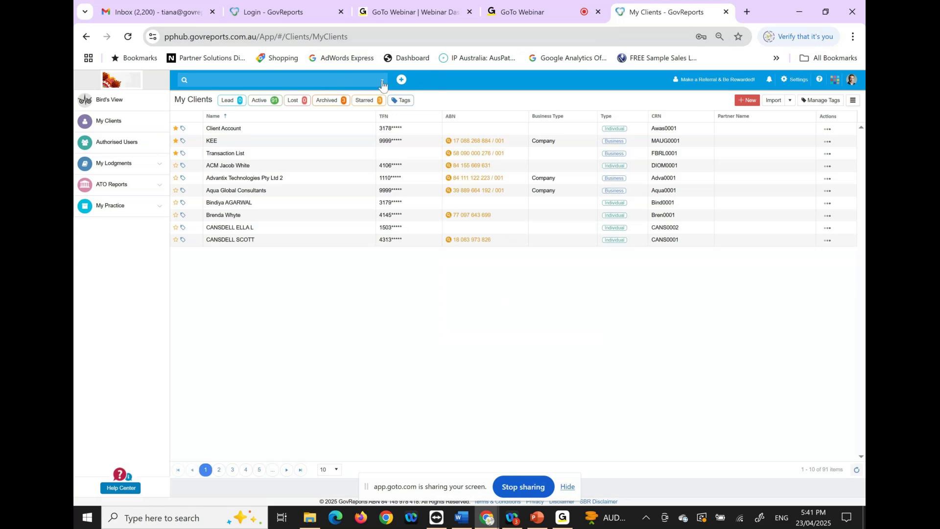
{"action": "left_click", "coordinate": [382, 80]}
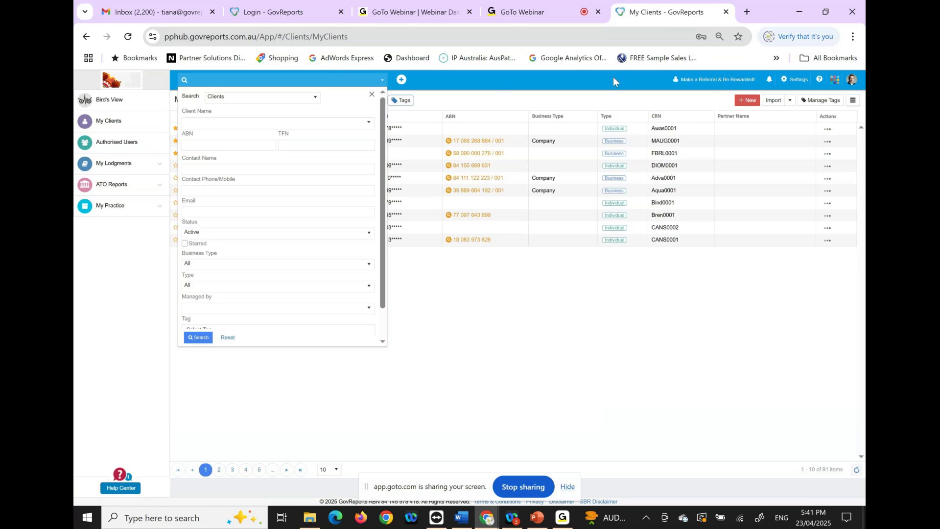
{"action": "left_click", "coordinate": [491, 245]}
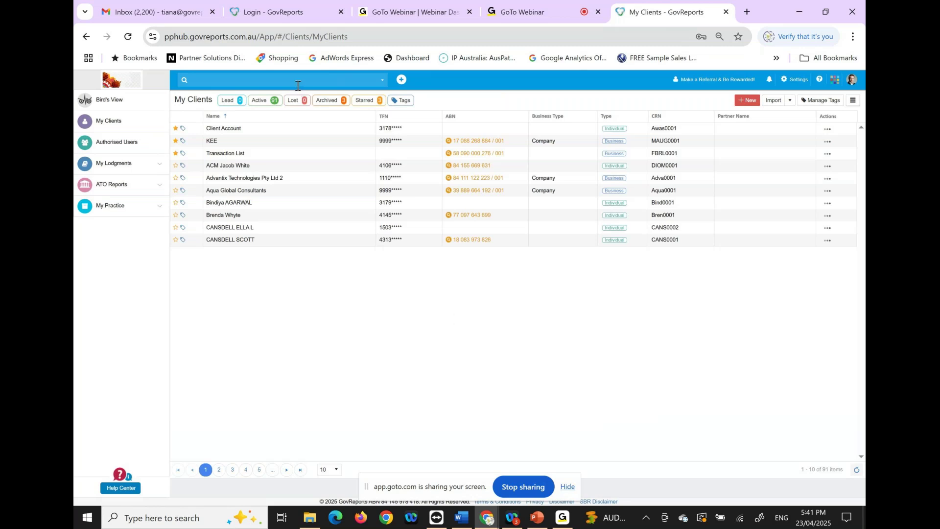
Step: Search the client list for "field" and open the FIELD INTERNATIONAL client record
{"action": "left_click", "coordinate": [277, 77]}
{"action": "type", "text": "field"}
{"action": "key", "text": "Return"}
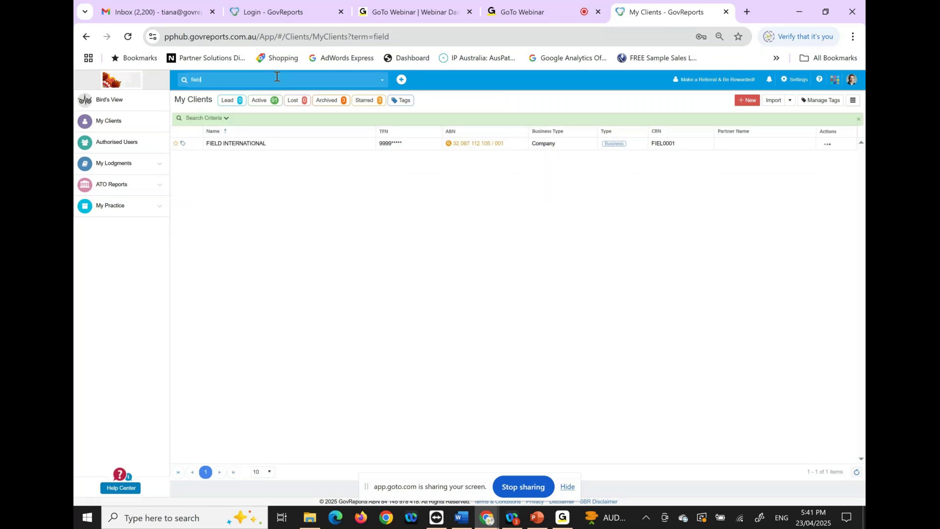
{"action": "left_click", "coordinate": [263, 146]}
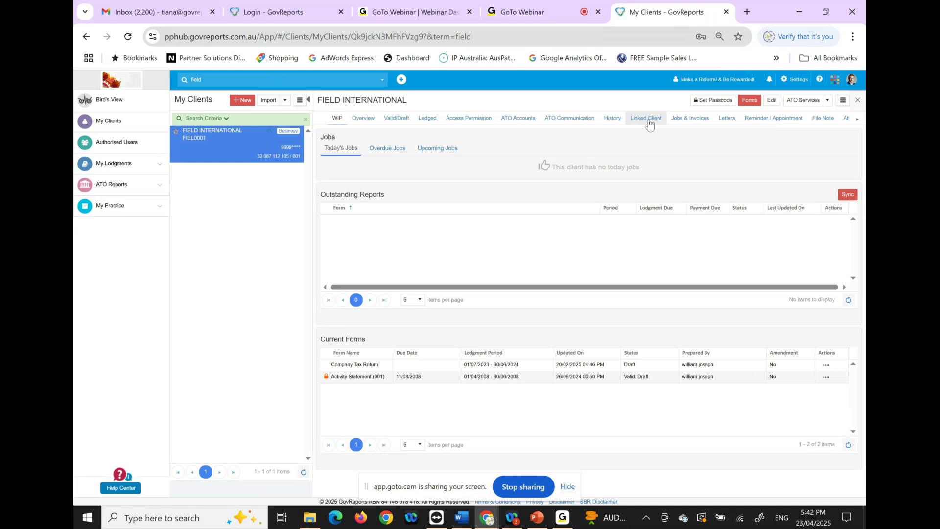
Step: View the client's linked clients and examine the entity types available when adding a client relation
{"action": "left_click", "coordinate": [649, 122]}
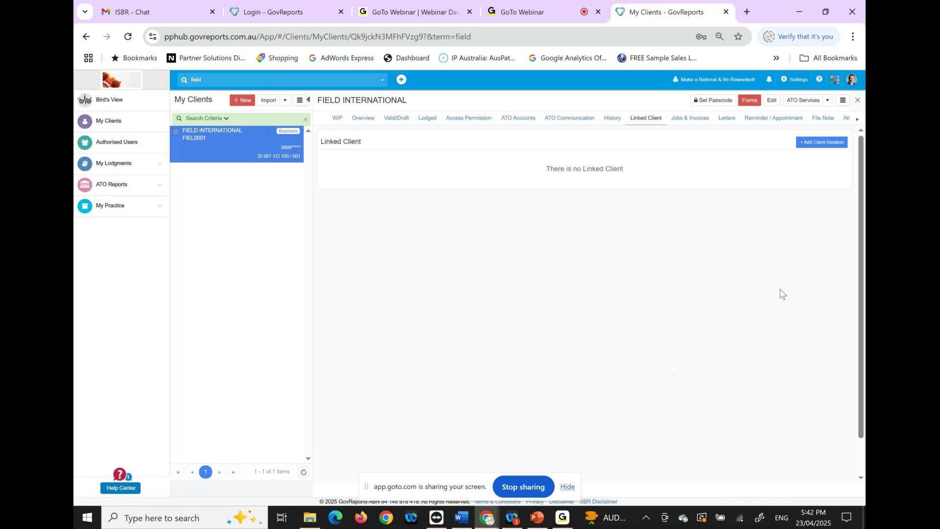
{"action": "left_click", "coordinate": [842, 144]}
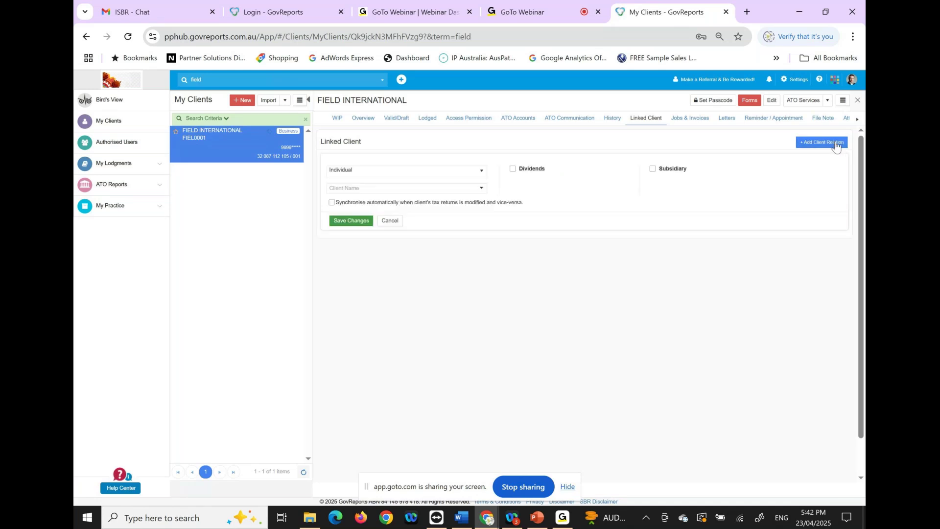
{"action": "left_click", "coordinate": [482, 174]}
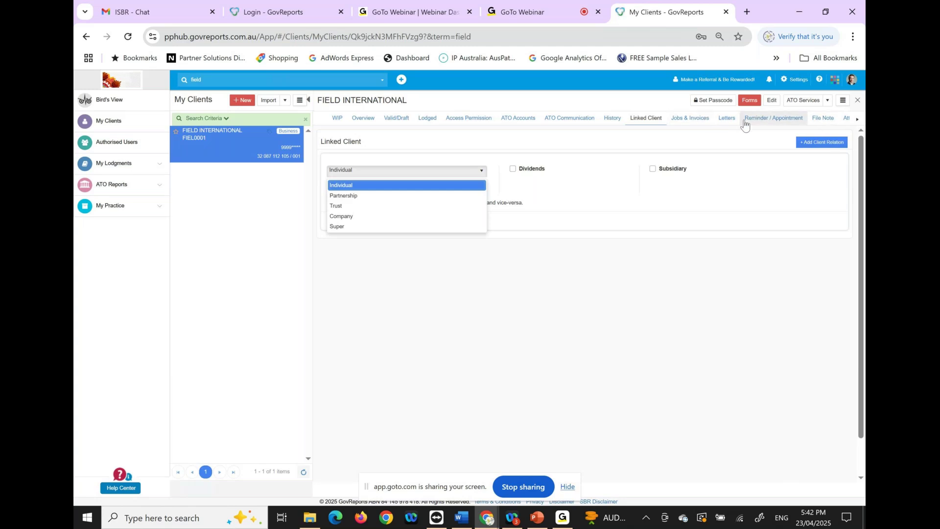
Step: View the client's letters, examine the templates offered for a new letter, and close the template chooser
{"action": "left_click", "coordinate": [728, 122]}
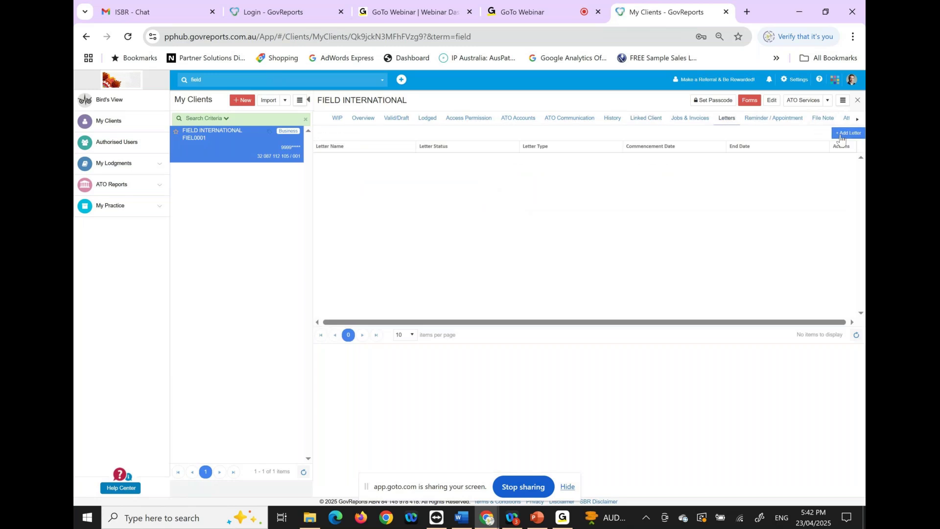
{"action": "left_click", "coordinate": [841, 135]}
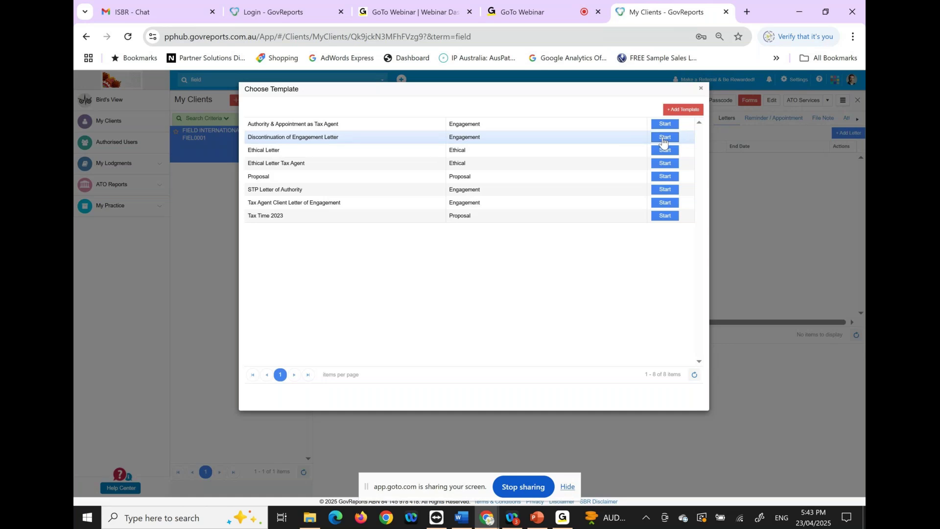
{"action": "left_click", "coordinate": [700, 89]}
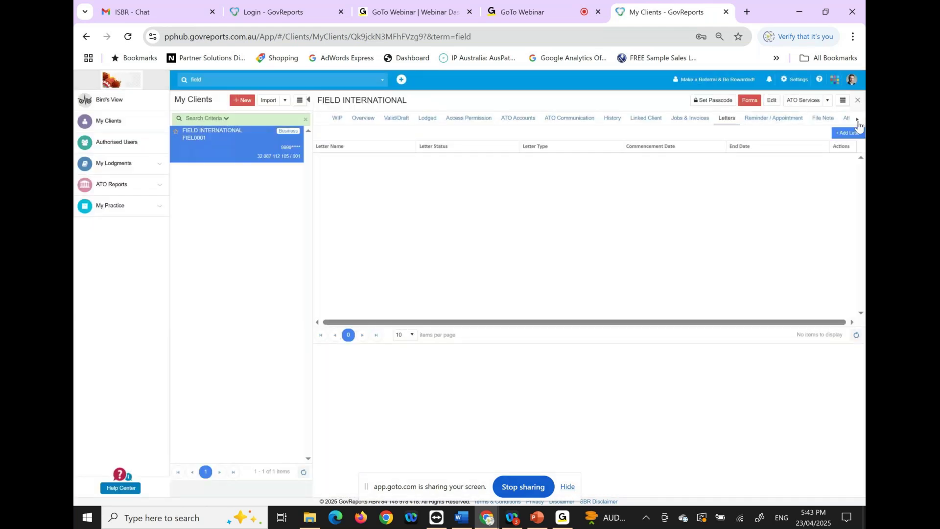
Step: View the client's attachments, and synchronise the client's ATO accounts
{"action": "left_click", "coordinate": [848, 117]}
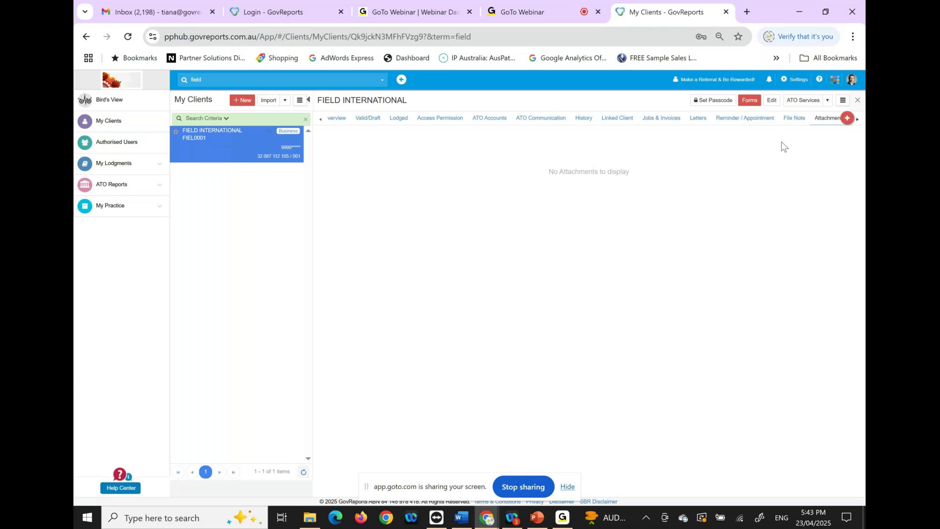
{"action": "left_click", "coordinate": [843, 121]}
{"action": "left_click", "coordinate": [487, 122]}
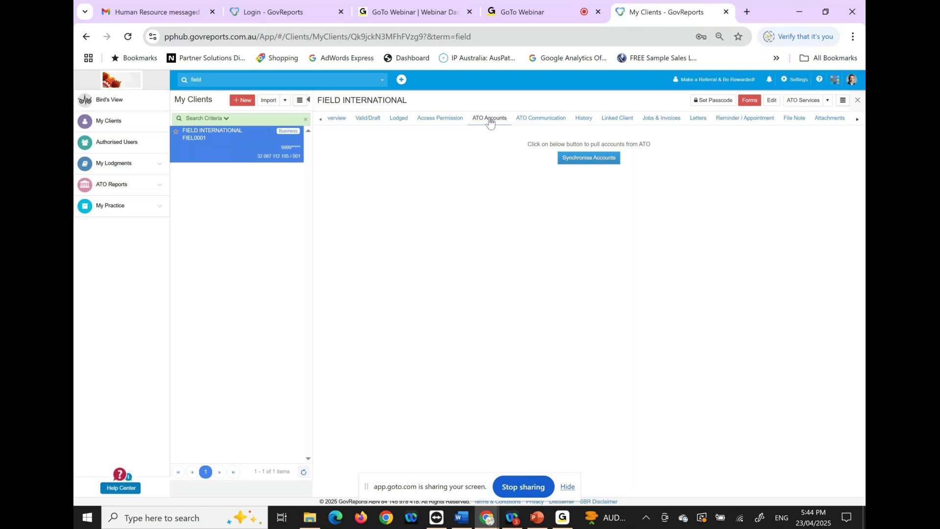
{"action": "left_click", "coordinate": [576, 159]}
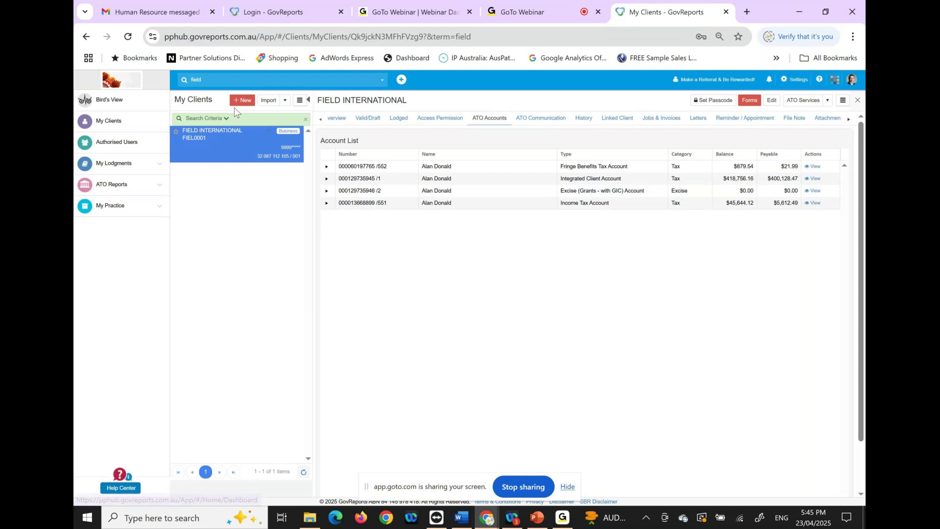
Step: Open the form for adding a client, view the fields for an Individual, and close it without saving
{"action": "left_click", "coordinate": [245, 100]}
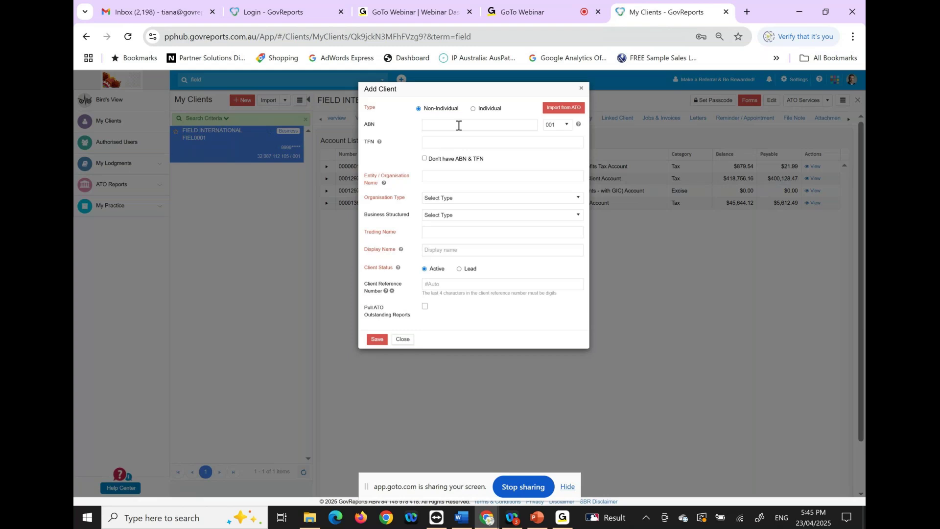
{"action": "left_click", "coordinate": [473, 109]}
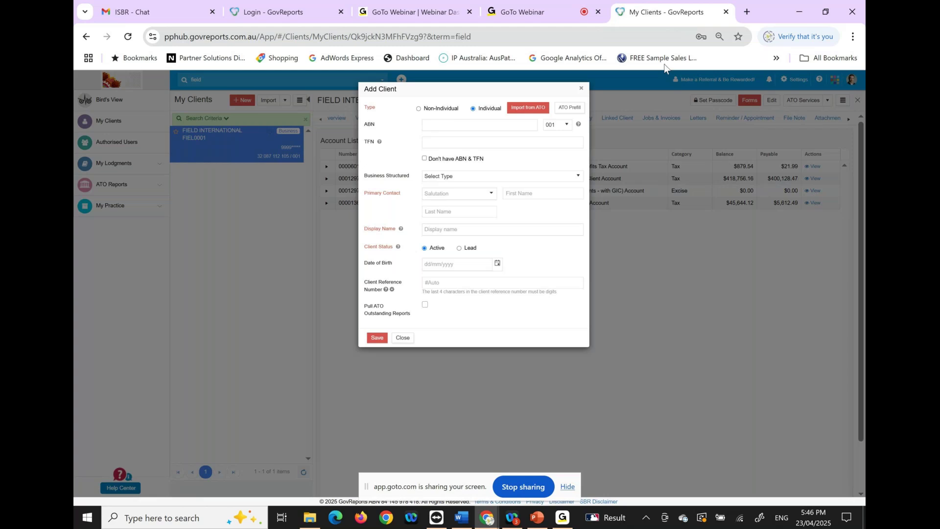
{"action": "left_click", "coordinate": [582, 92]}
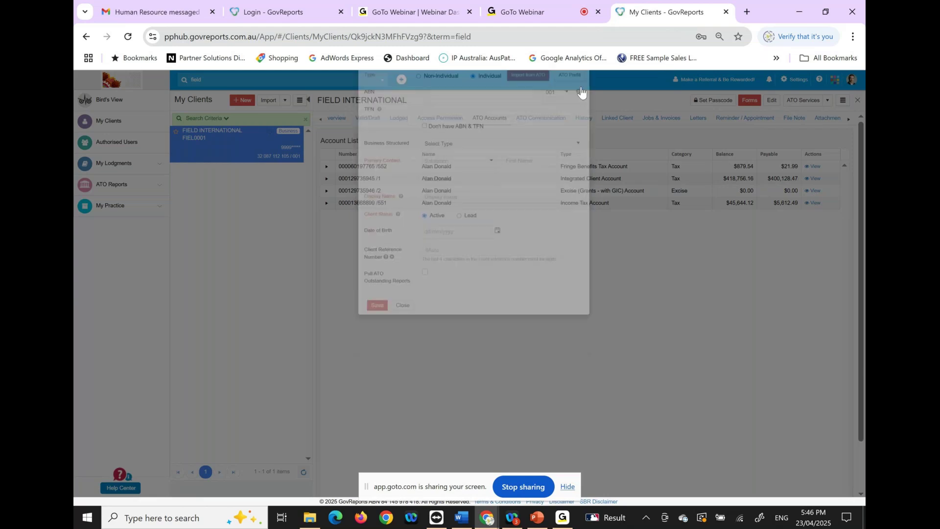
Step: Review the ATO services available for the client and view its valid and draft forms
{"action": "left_click", "coordinate": [826, 102]}
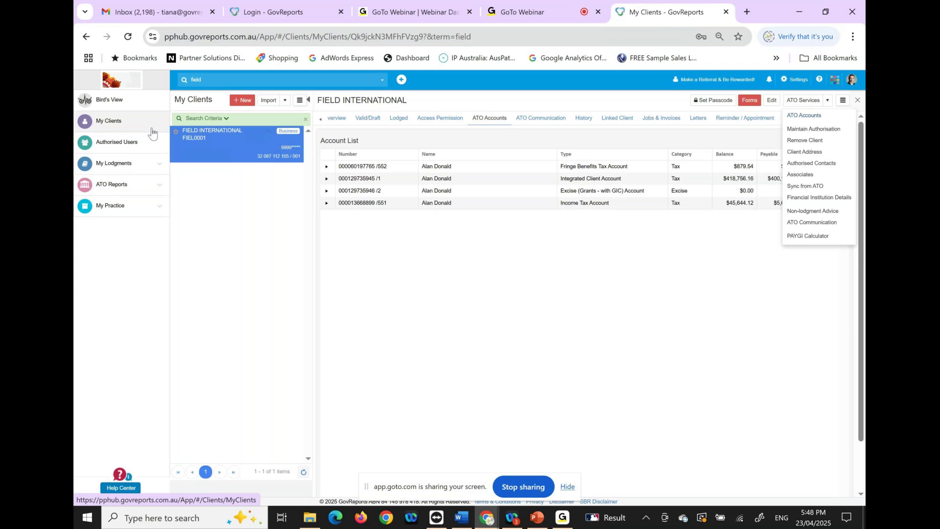
{"action": "left_click", "coordinate": [369, 122]}
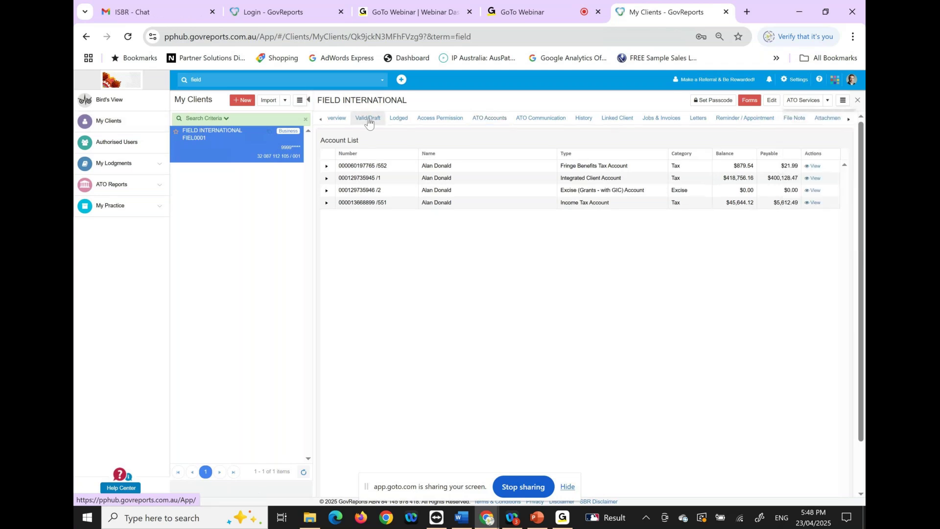
{"action": "left_click", "coordinate": [369, 121]}
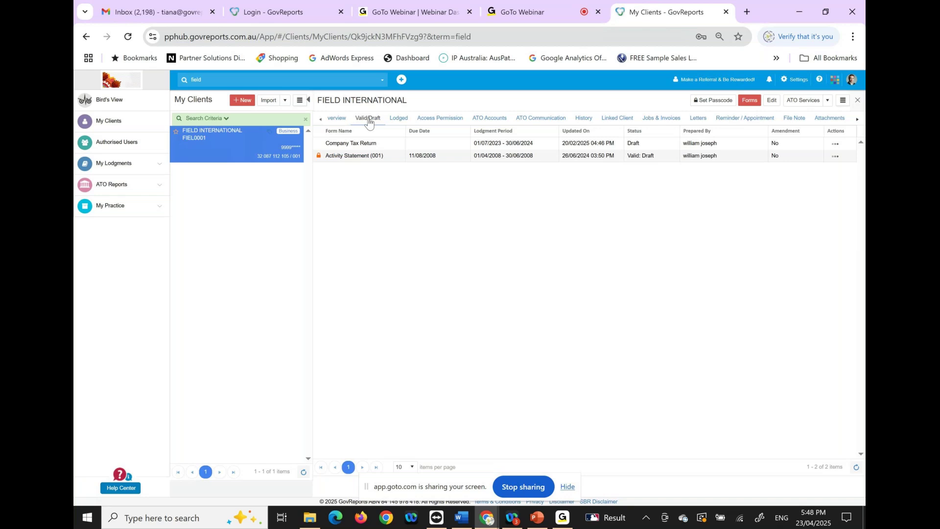
Step: Open Saved Reports under My Lodgments and select the first listed Individual Tax Return for the period 01/07/2019 - 30/06/2020
{"action": "left_click", "coordinate": [132, 105]}
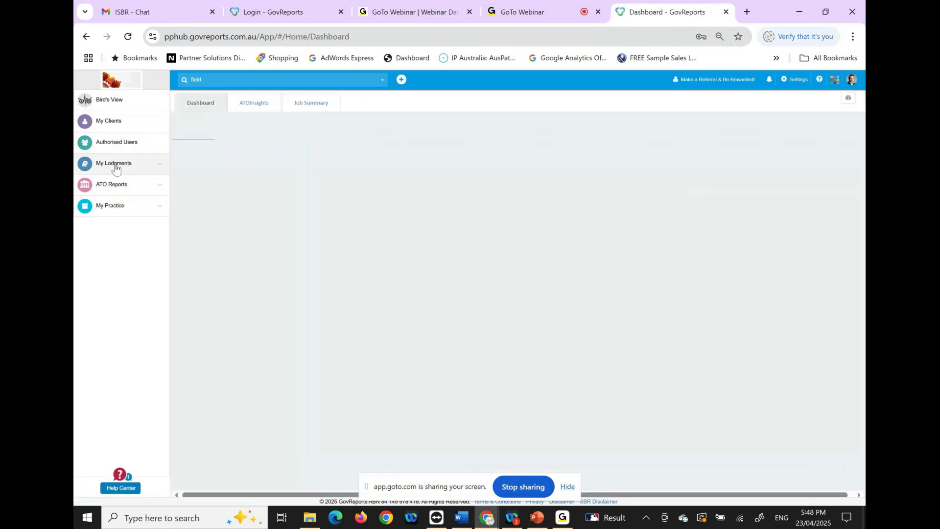
{"action": "left_click", "coordinate": [116, 164]}
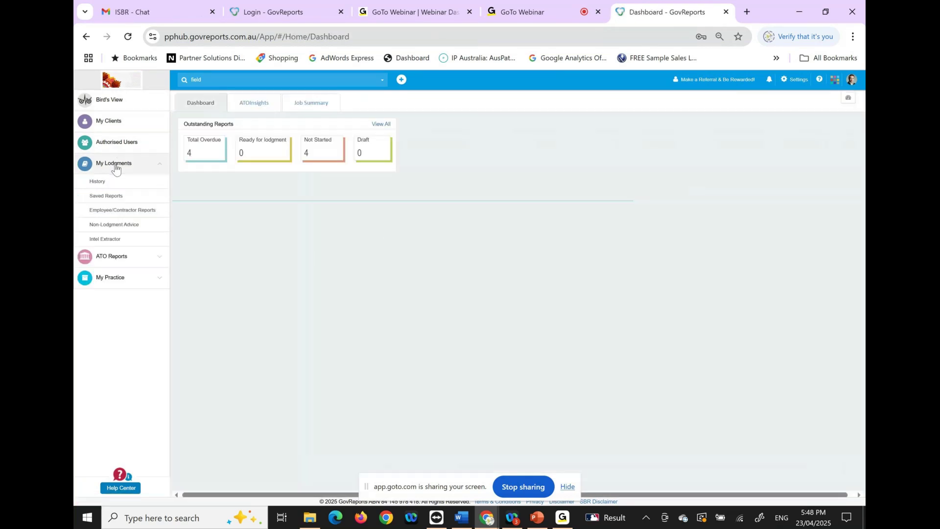
{"action": "left_click", "coordinate": [115, 196]}
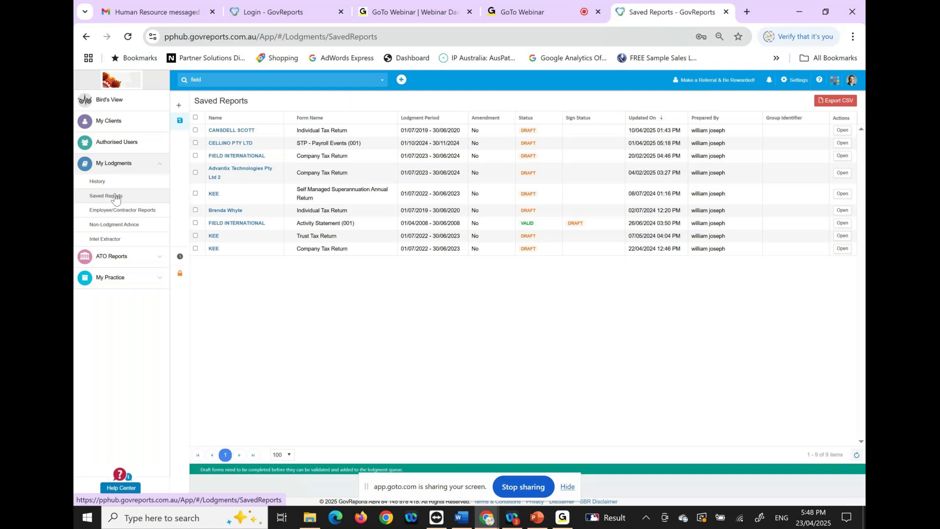
{"action": "mouse_move", "coordinate": [204, 137]}
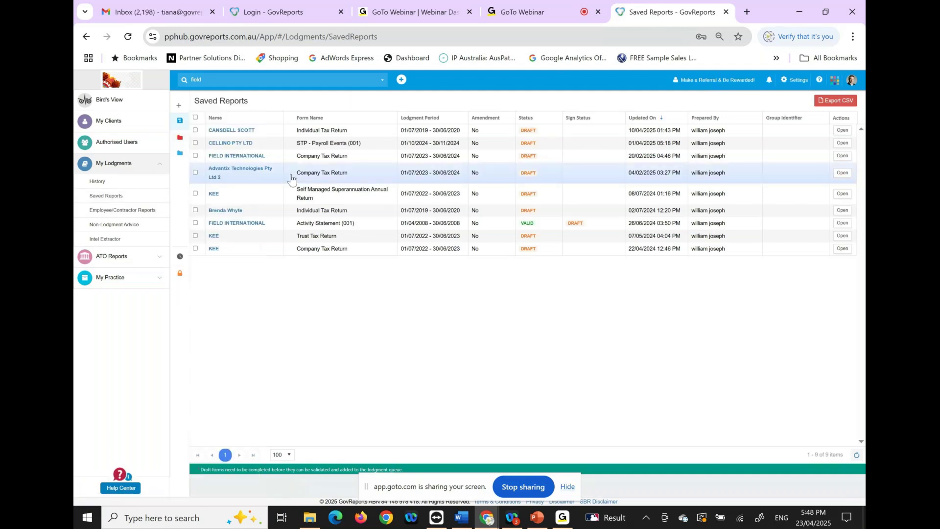
{"action": "mouse_move", "coordinate": [180, 146]}
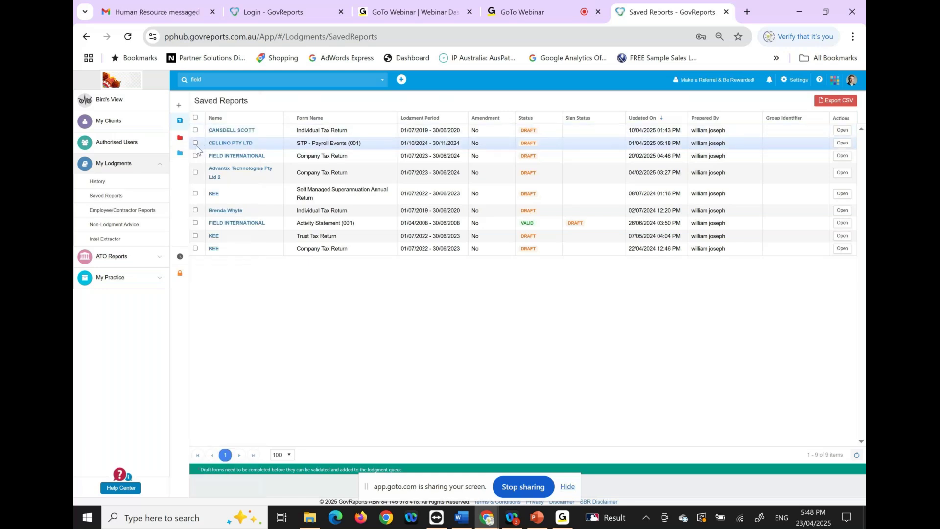
{"action": "left_click", "coordinate": [195, 129]}
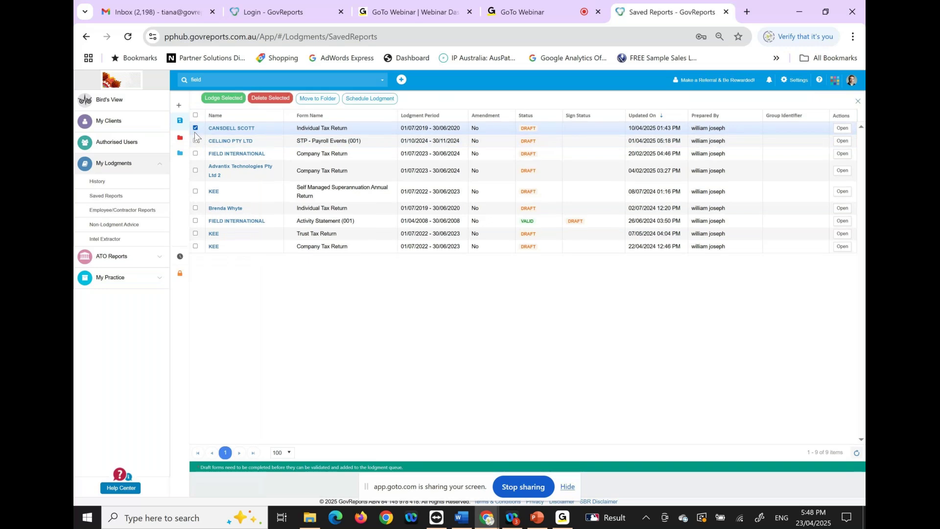
Step: Add the Advantix Company Tax Return and FIELD INTERNATIONAL's Activity Statement (001) to the selected reports and try to schedule their lodgment
{"action": "left_click", "coordinate": [195, 169]}
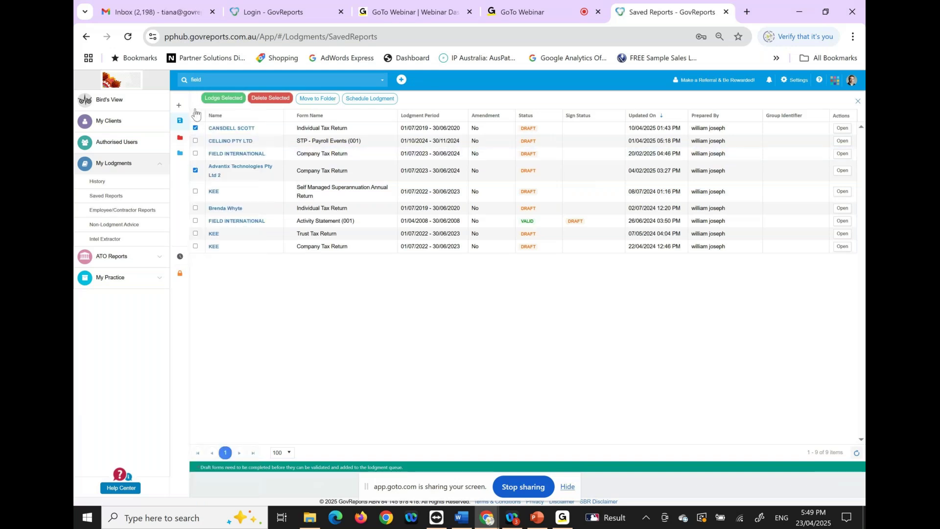
{"action": "mouse_move", "coordinate": [243, 142]}
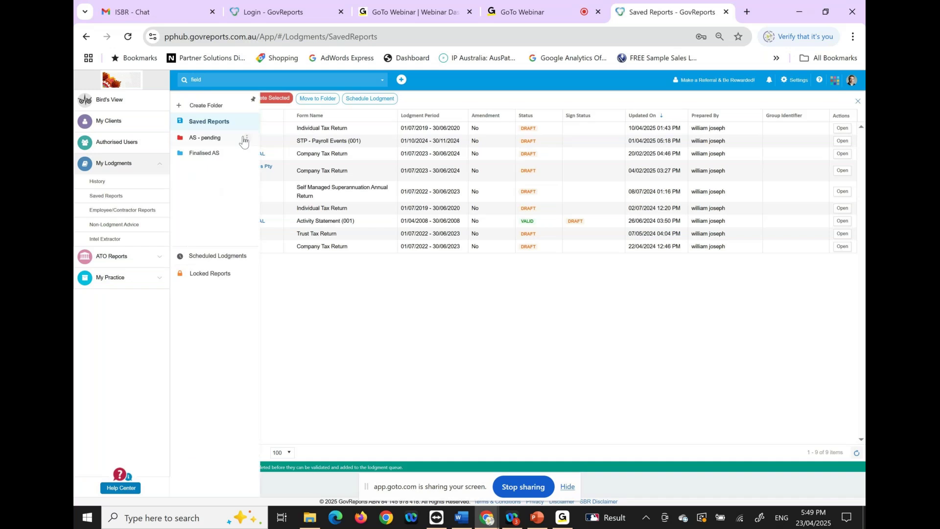
{"action": "mouse_move", "coordinate": [180, 107]}
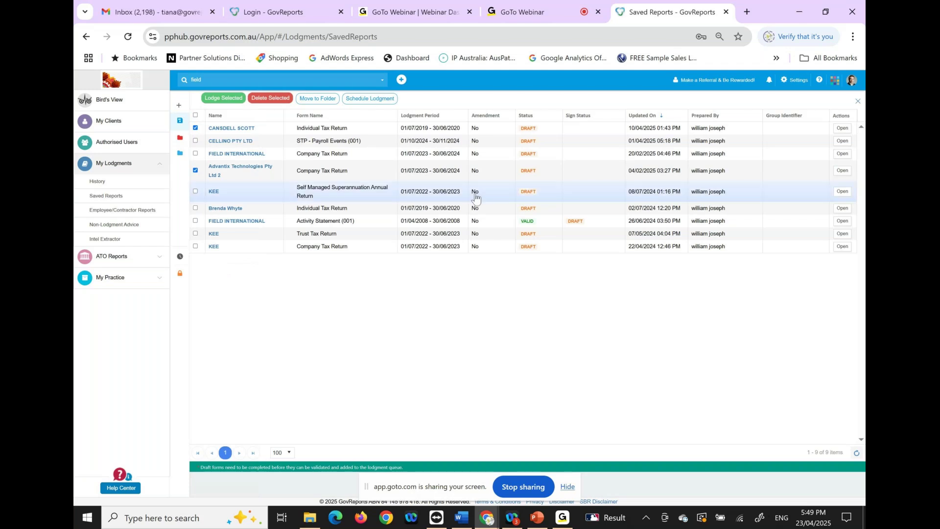
{"action": "left_click", "coordinate": [196, 221]}
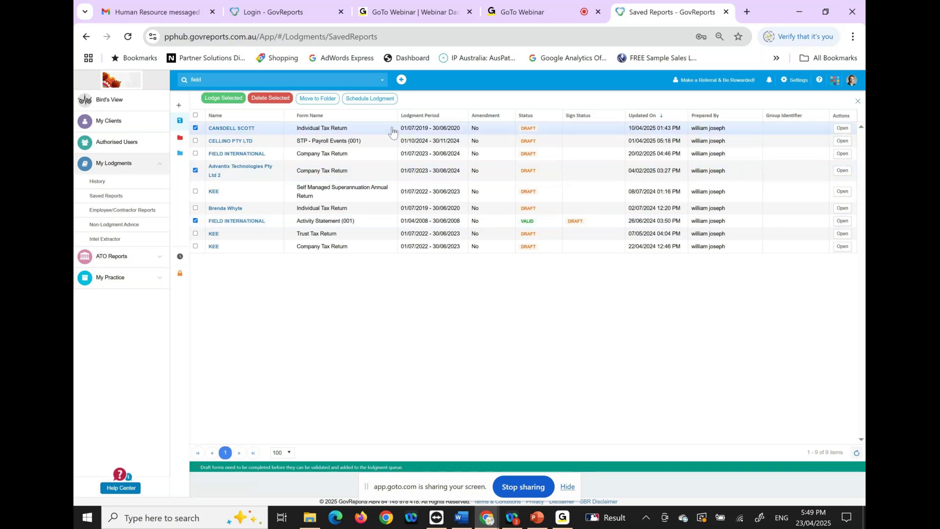
{"action": "left_click", "coordinate": [388, 99]}
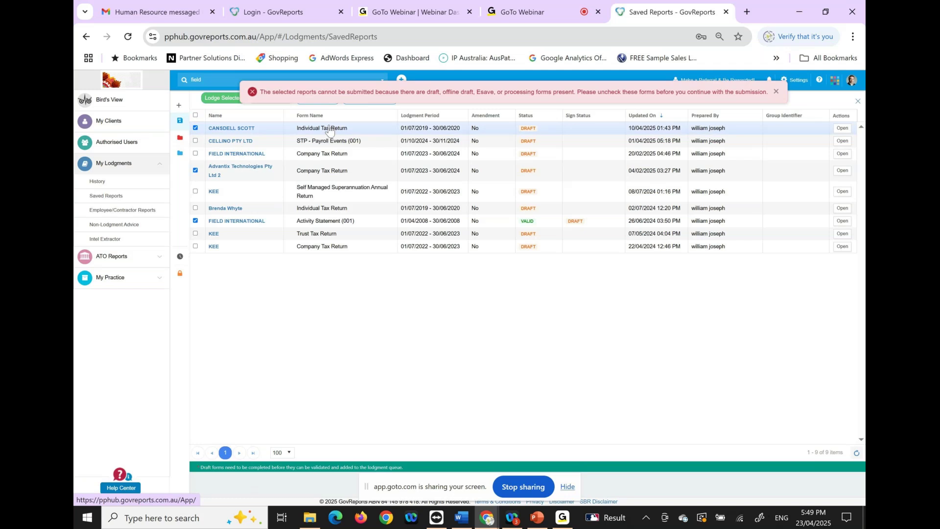
Step: Deselect the draft Individual and Company Tax Returns, keeping only the valid Activity Statement (001) selected, and dismiss the error message
{"action": "left_click", "coordinate": [195, 129]}
{"action": "left_click", "coordinate": [196, 170]}
{"action": "left_click", "coordinate": [195, 171]}
{"action": "left_click", "coordinate": [195, 171]}
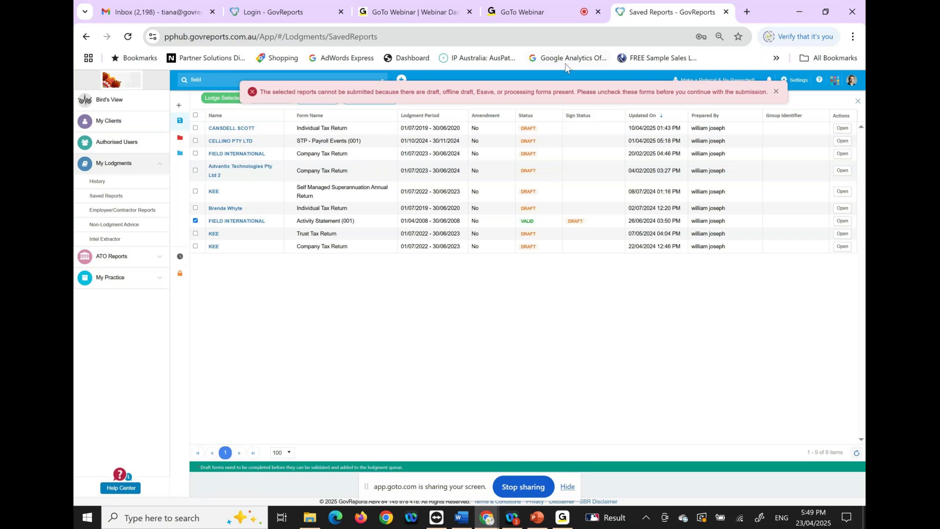
{"action": "left_click", "coordinate": [777, 91]}
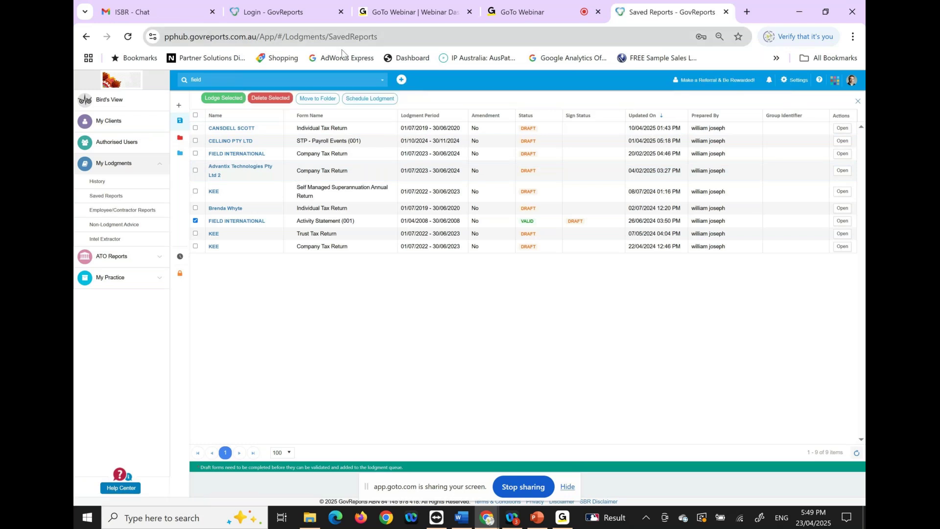
Step: Start scheduling the selected Activity Statement's lodgment for 29/04/2025, view the available times, and close the schedule without saving
{"action": "left_click", "coordinate": [375, 100]}
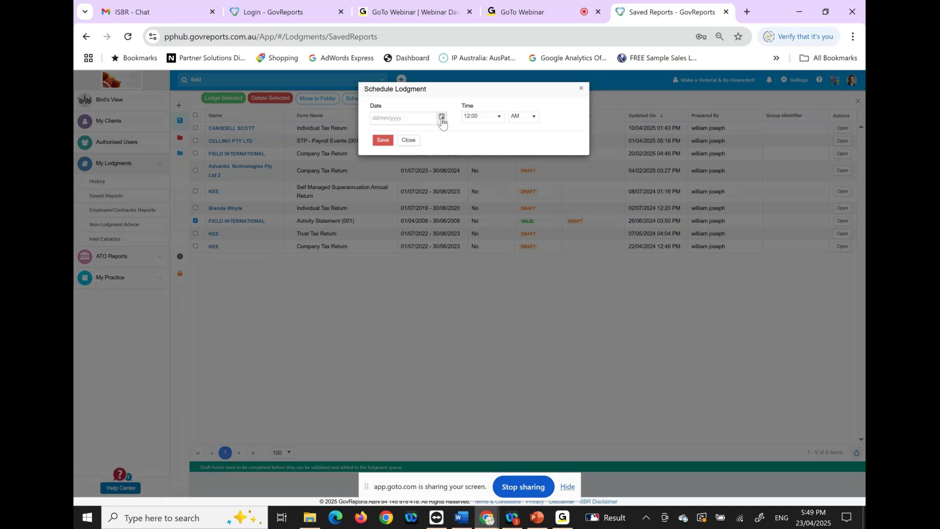
{"action": "left_click", "coordinate": [442, 121]}
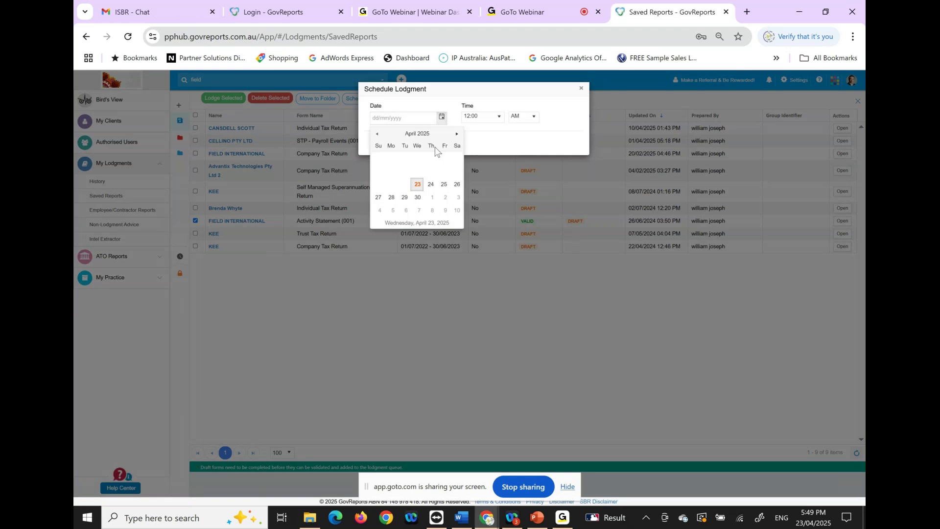
{"action": "left_click", "coordinate": [405, 196]}
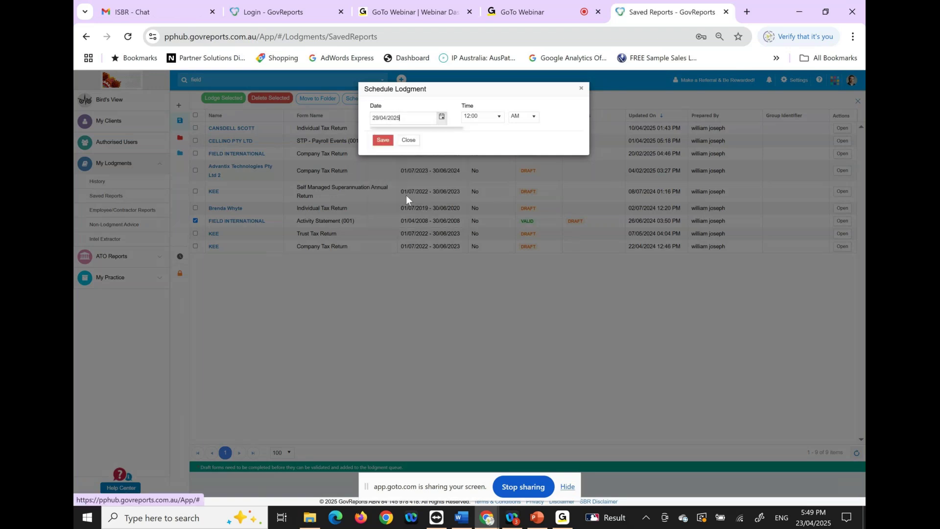
{"action": "left_click", "coordinate": [498, 118]}
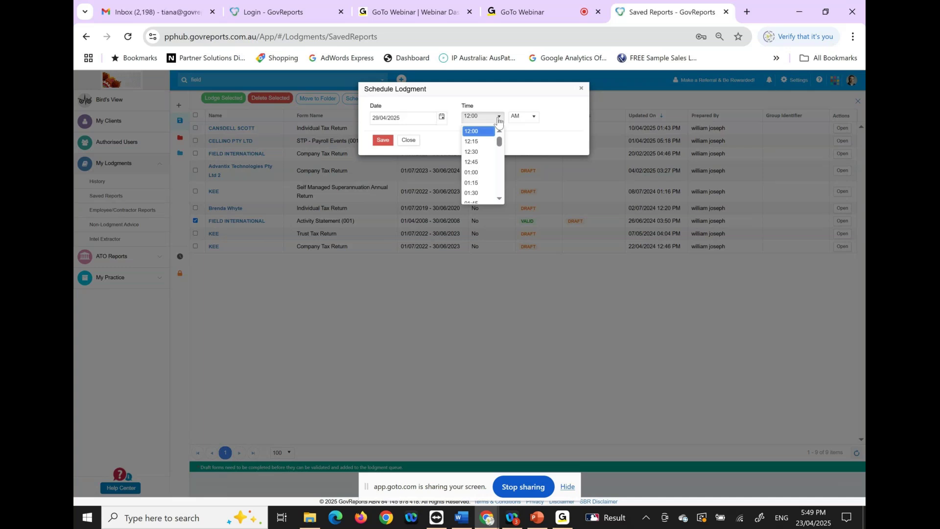
{"action": "left_click", "coordinate": [581, 91]}
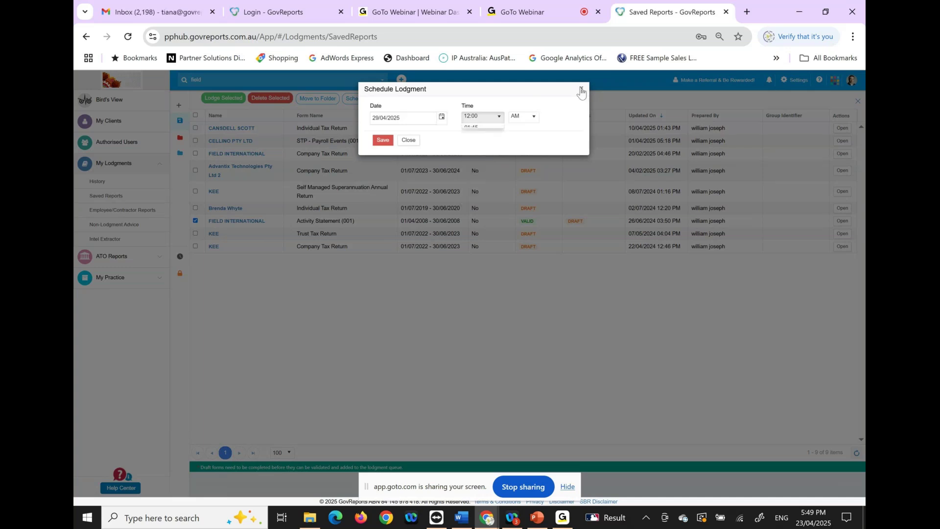
{"action": "left_click", "coordinate": [582, 91]}
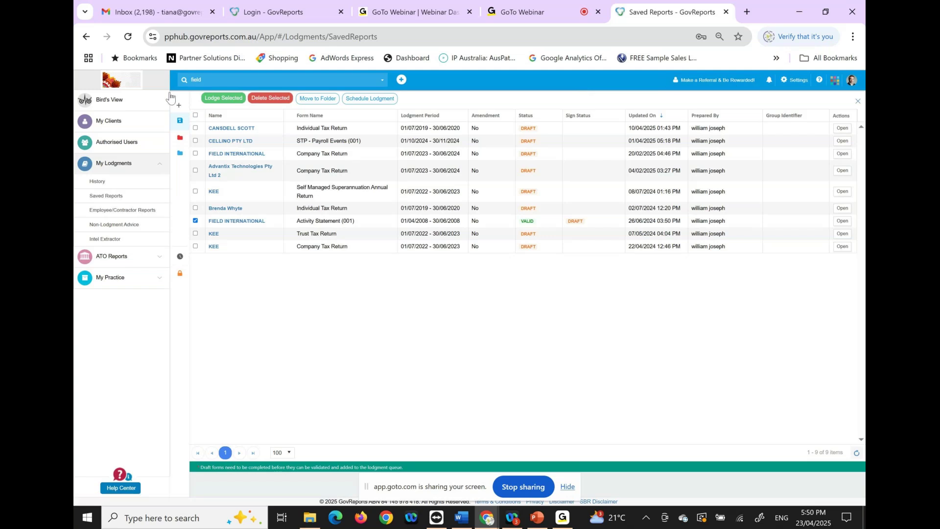
Step: Open the client Advantix Technologies Pty Ltd 2 and try to prepare its outstanding Self Managed Superannuation Annual Return
{"action": "left_click", "coordinate": [126, 125]}
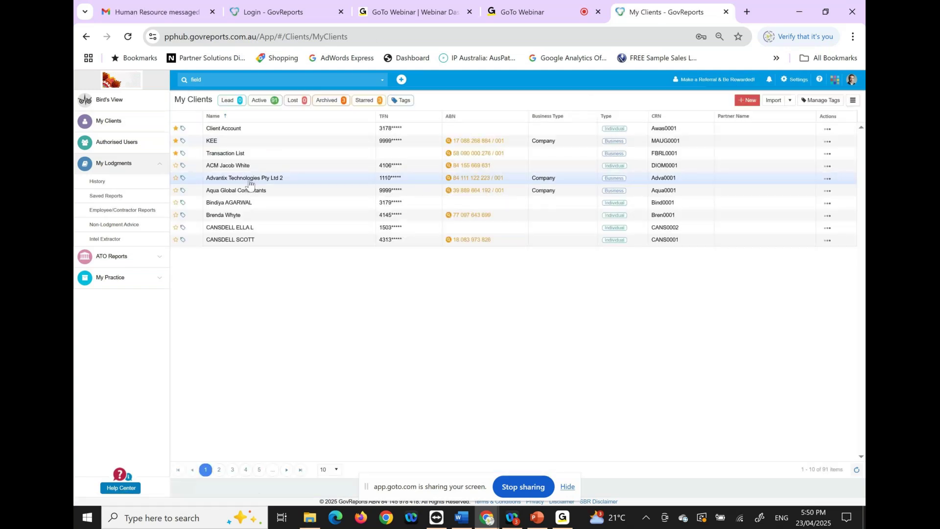
{"action": "left_click", "coordinate": [250, 182]}
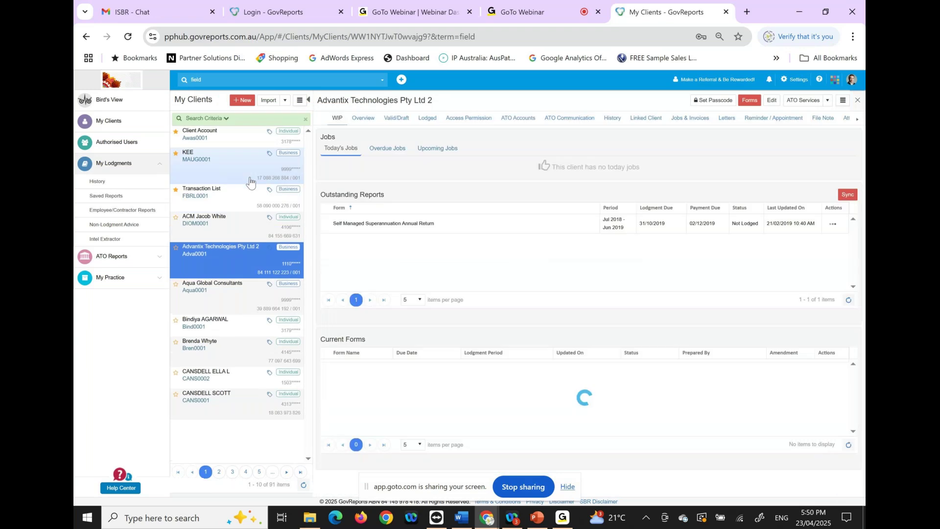
{"action": "left_click", "coordinate": [833, 226]}
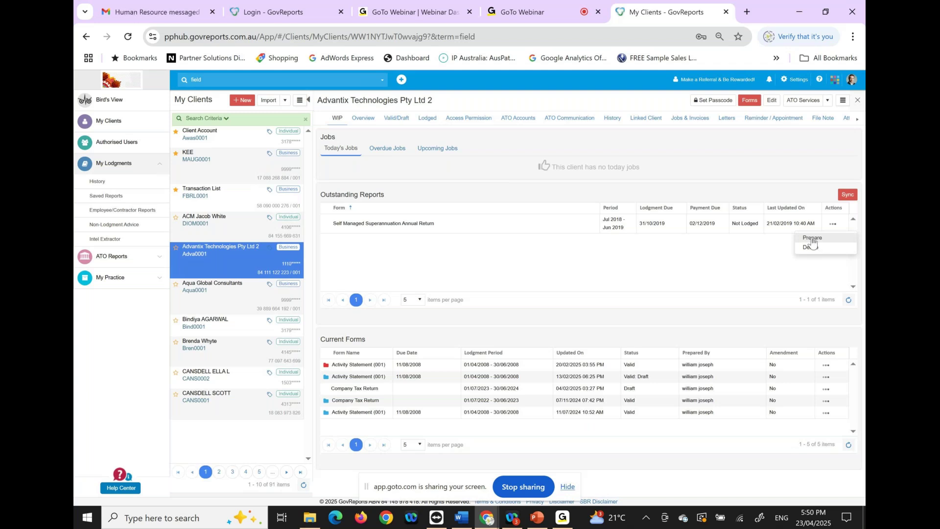
{"action": "left_click", "coordinate": [812, 239]}
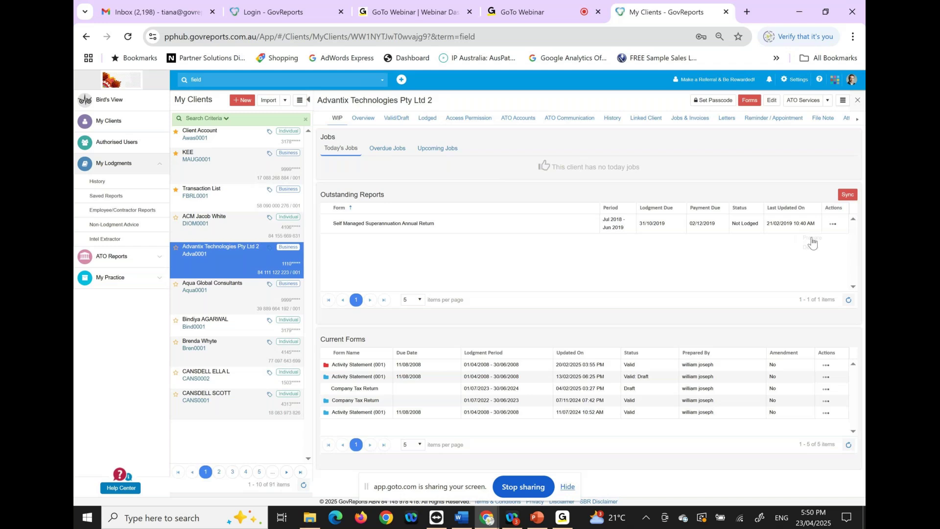
Step: Start an Activity Statement for the client, set the From Date to 01/01/2020, and list the reports for the period
{"action": "left_click", "coordinate": [755, 101]}
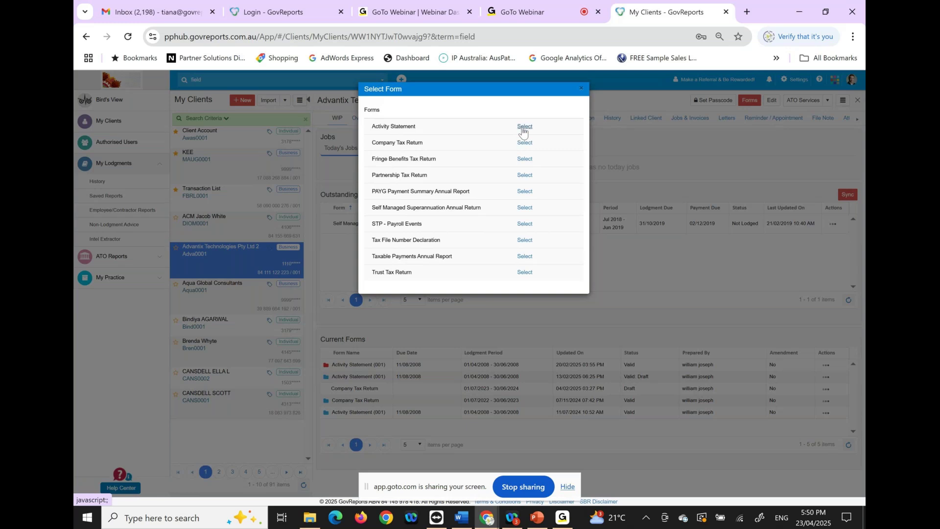
{"action": "left_click", "coordinate": [523, 128]}
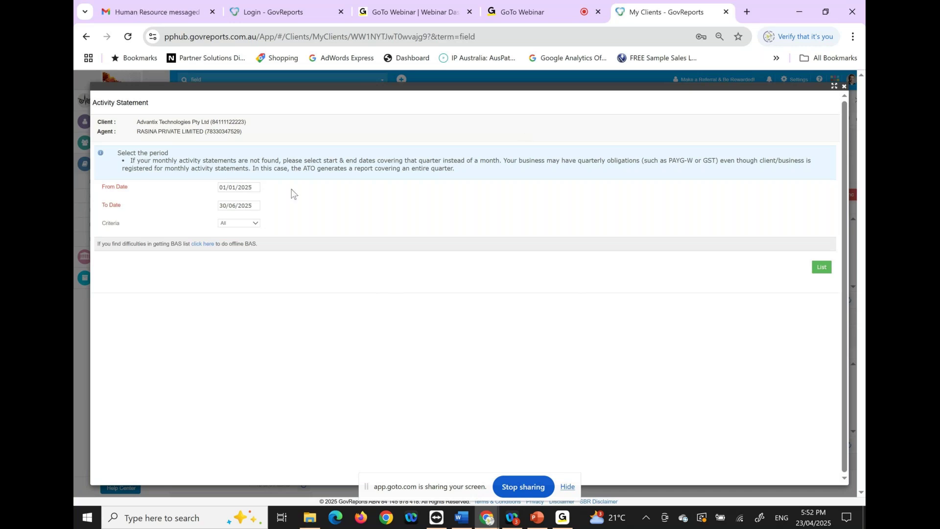
{"action": "left_click", "coordinate": [253, 185]}
{"action": "key", "text": "BackSpace"}
{"action": "type", "text": "0"}
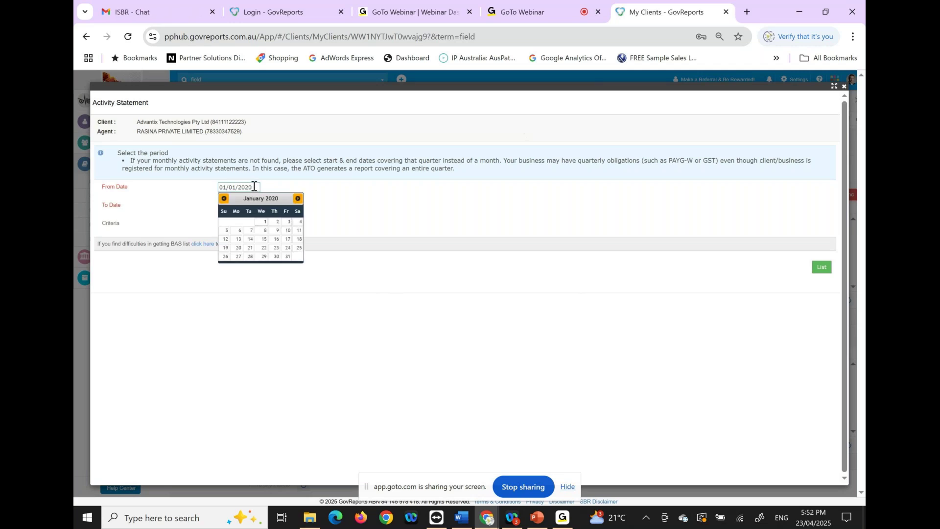
{"action": "left_click", "coordinate": [263, 224]}
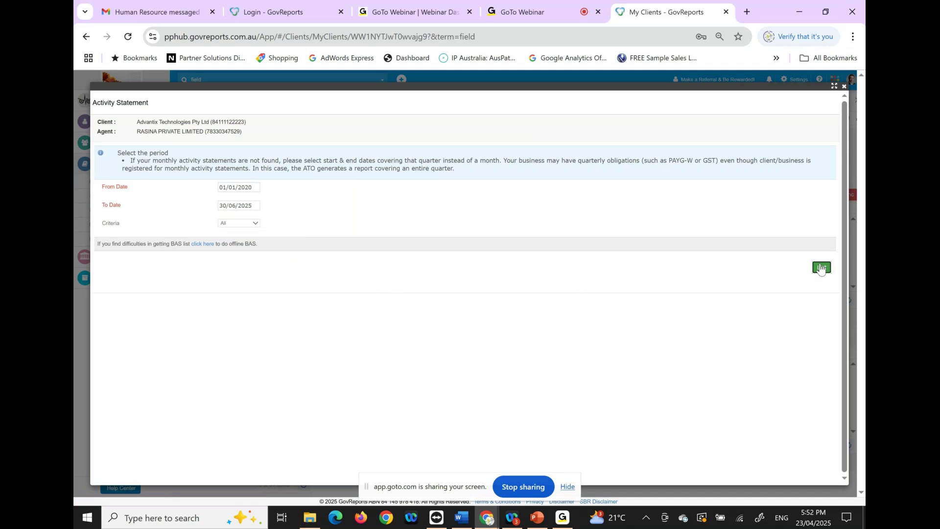
{"action": "left_click", "coordinate": [822, 268]}
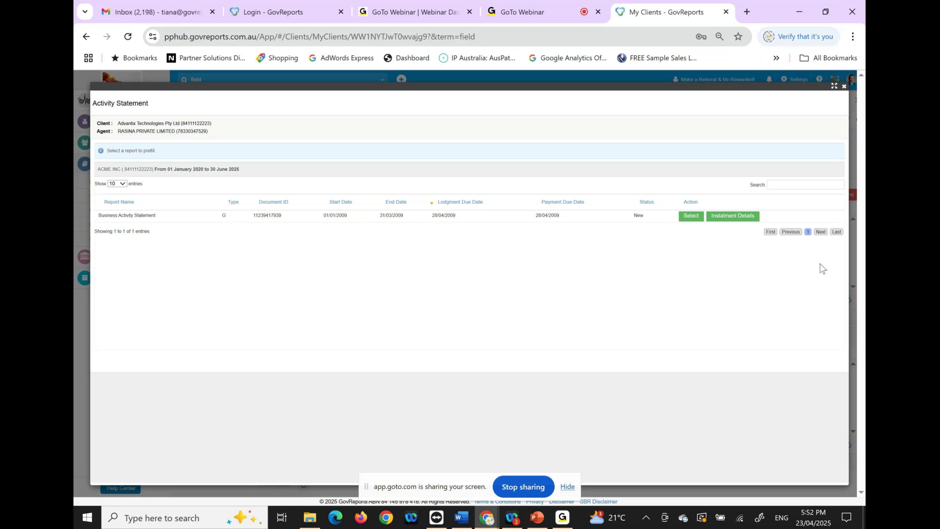
Step: Select the listed Business Activity Statement to view its entry types, and start closing the report, checking the GoTo Webinar session meanwhile
{"action": "left_click", "coordinate": [689, 217]}
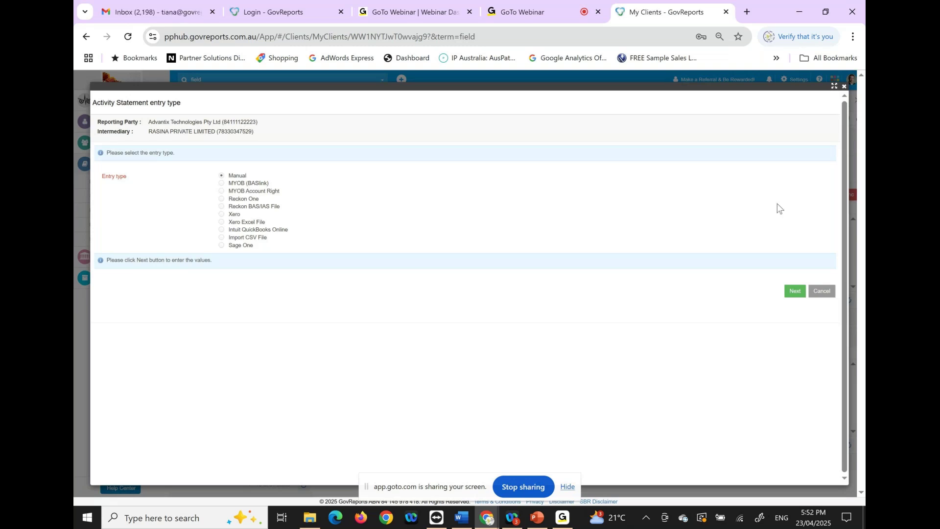
{"action": "left_click", "coordinate": [844, 87]}
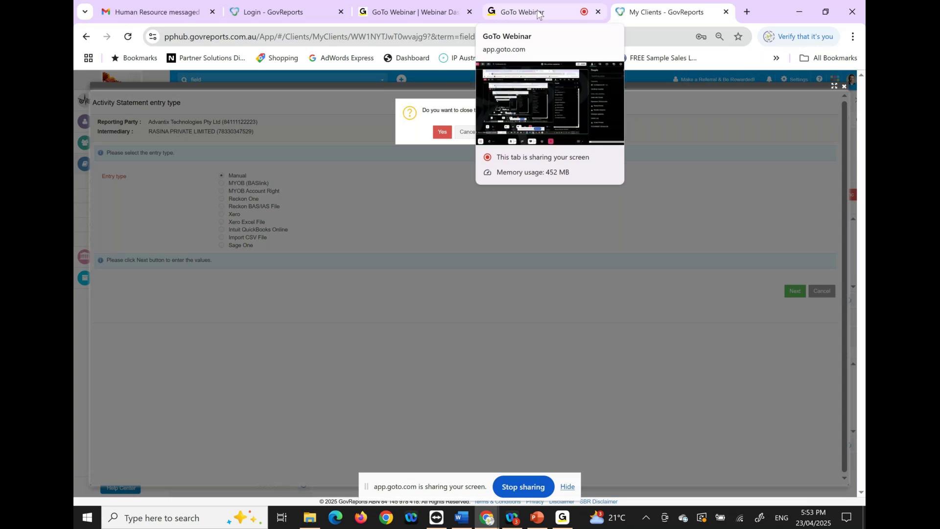
{"action": "left_click", "coordinate": [537, 15]}
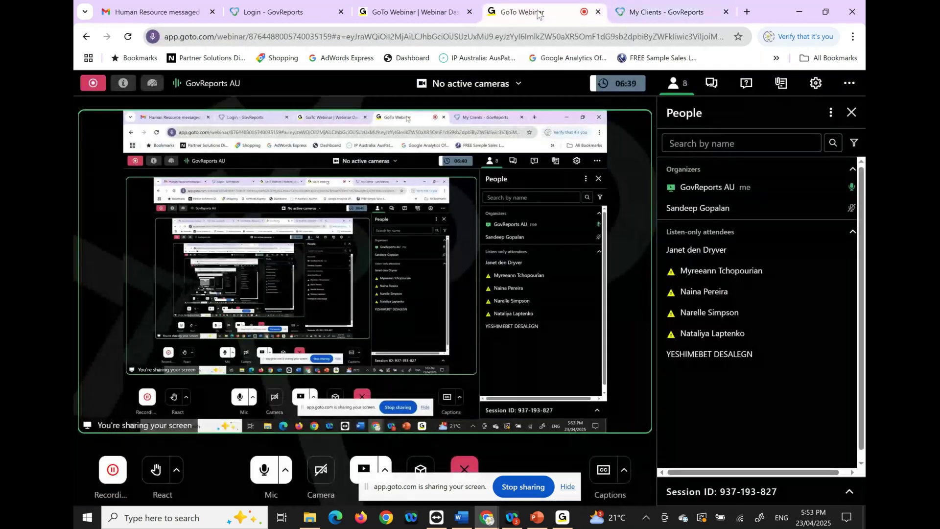
{"action": "left_click", "coordinate": [655, 13]}
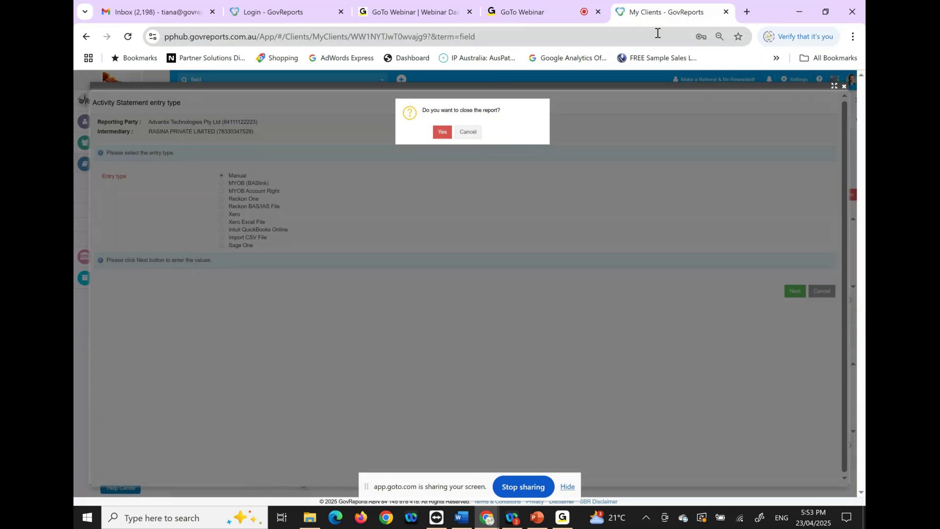